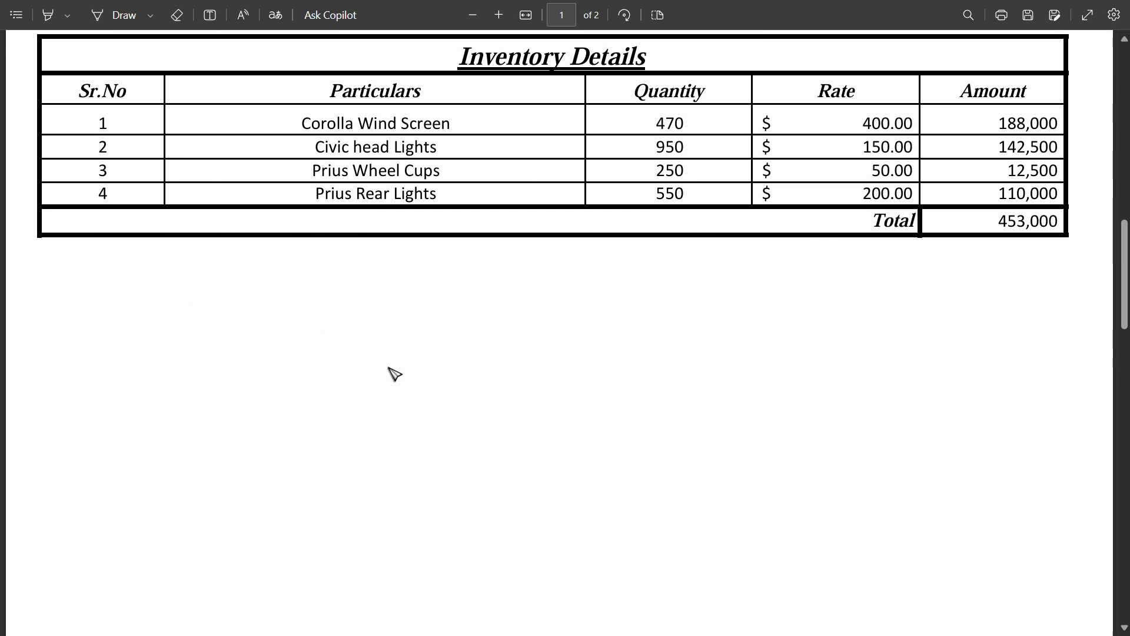
# Review the inventory and January transaction tables in the PDF, then switch to TallyPrime
pyautogui.scroll(5, 361, 320)
pyautogui.scroll(-20, 361, 443)
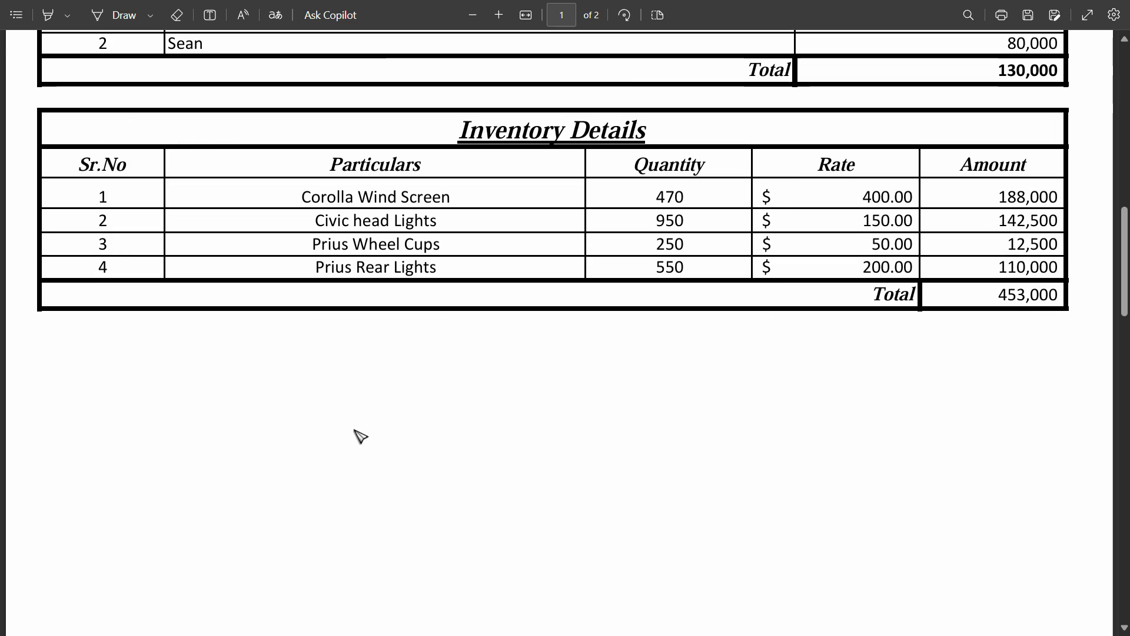
pyautogui.scroll(-10, 352, 396)
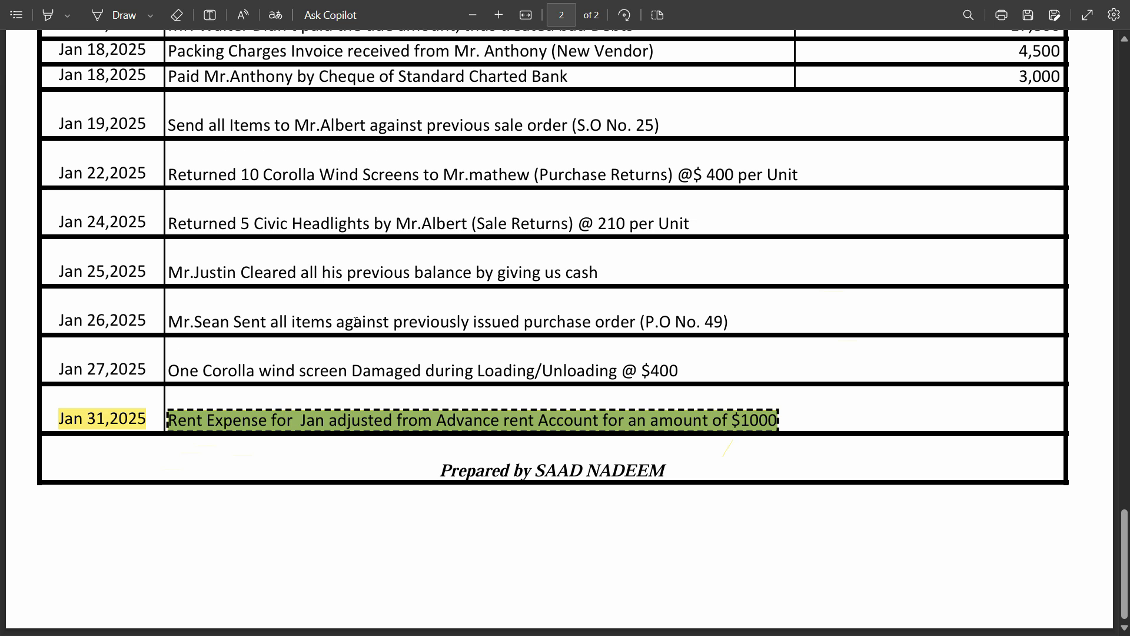
pyautogui.hotkey('alt', 'Tab')
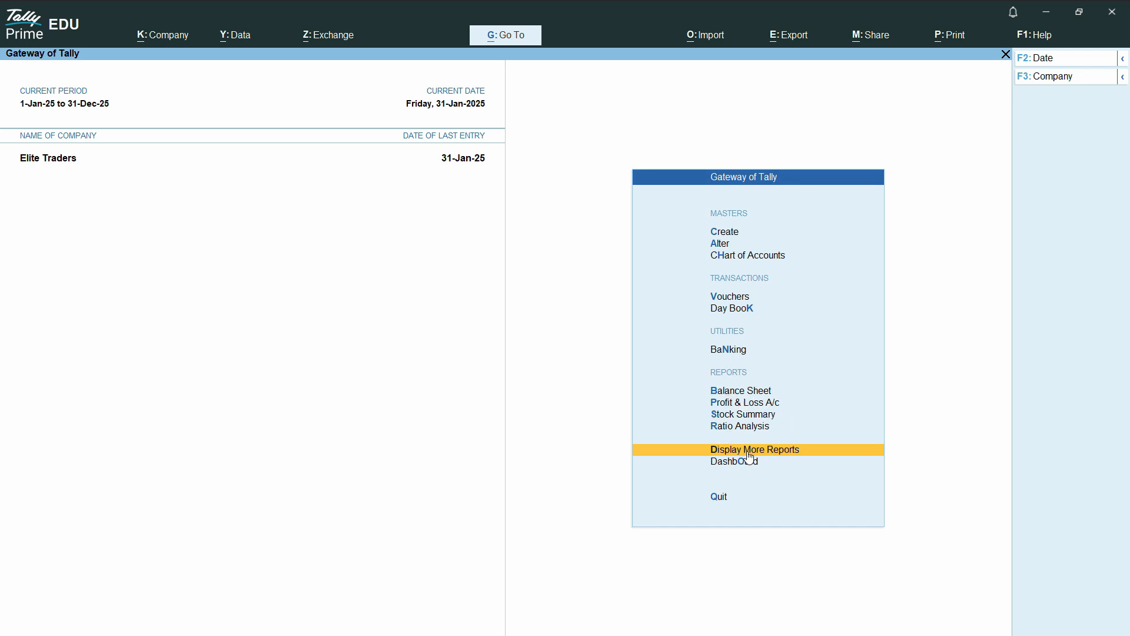
# Open Trial Balance from the Display More Reports list
pyautogui.click(795, 454)
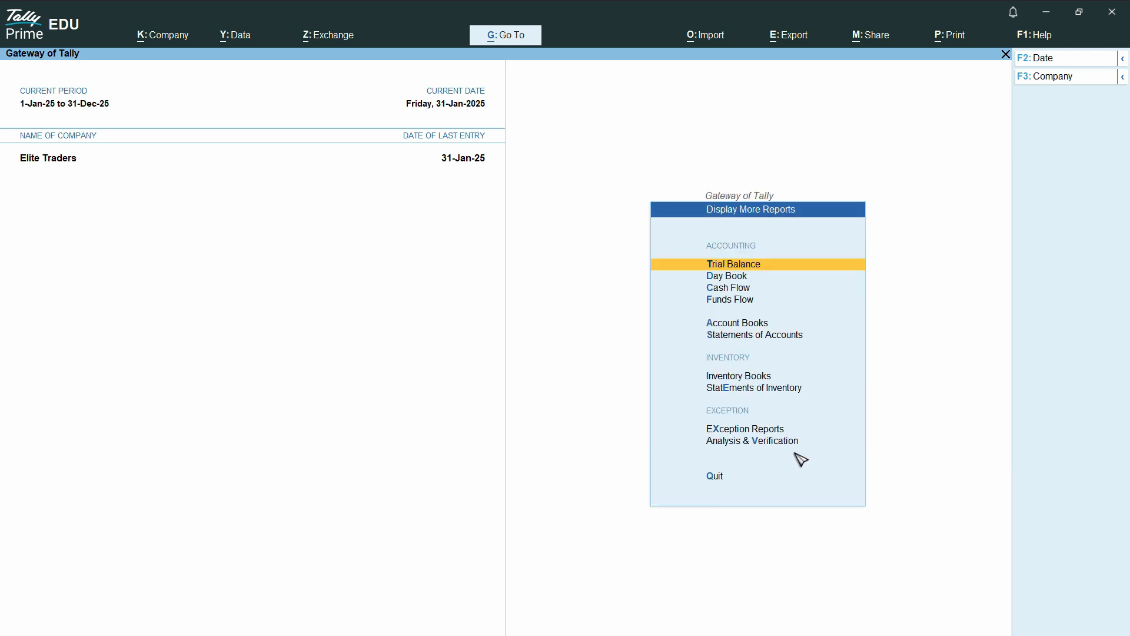
pyautogui.click(752, 266)
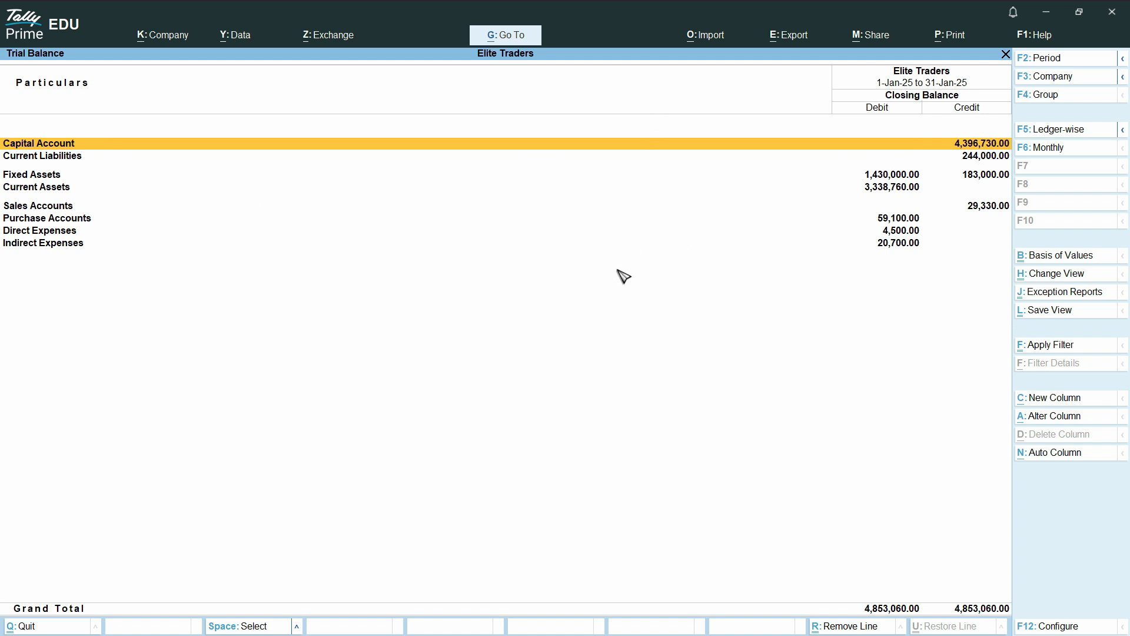
# Switch the Trial Balance to Detailed view with Alt+F5 and select the Deposits (Asset) row
pyautogui.press('alt')
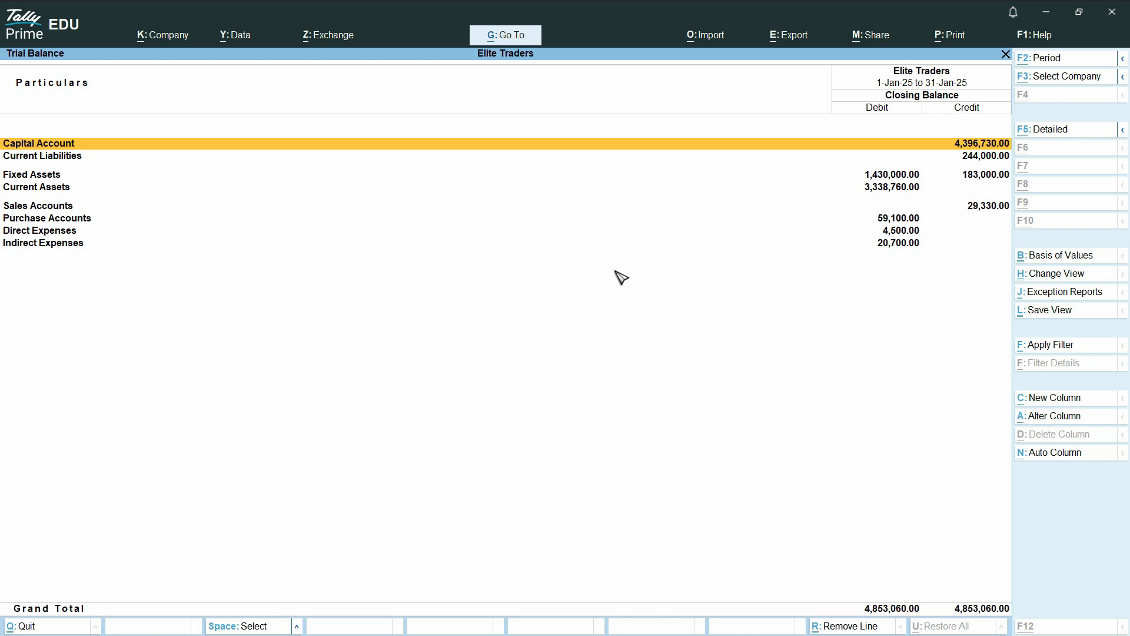
pyautogui.hotkey('alt', 'F5')
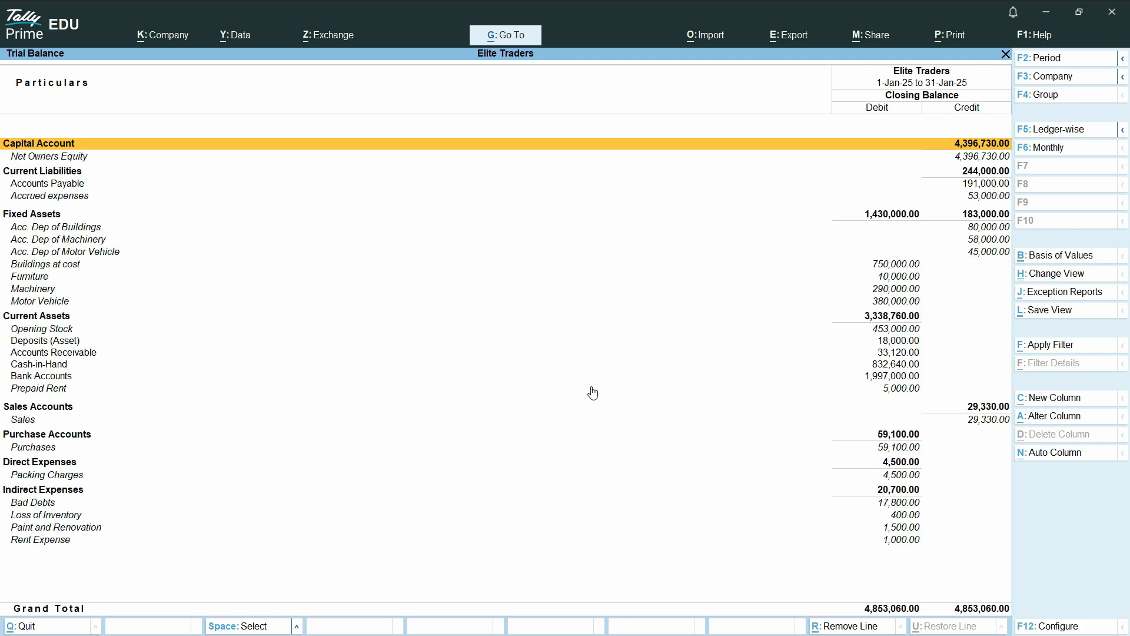
pyautogui.press('Down')
pyautogui.press('Down')
pyautogui.press('Down')
pyautogui.press('Down')
pyautogui.press('Down')
pyautogui.press('Down')
pyautogui.press('Down')
pyautogui.press('Down')
pyautogui.press('Down')
pyautogui.press('Down')
pyautogui.press('Down')
pyautogui.press('Down')
pyautogui.press('Down')
pyautogui.press('Down')
pyautogui.press('Down')
pyautogui.press('Down')
pyautogui.press('Down')
pyautogui.press('Down')
pyautogui.press('Down')
pyautogui.press('Down')
pyautogui.press('Down')
pyautogui.press('Down')
pyautogui.press('Down')
pyautogui.press('Down')
pyautogui.press('Down')
pyautogui.press('Down')
pyautogui.press('Down')
pyautogui.press('Down')
pyautogui.press('Down')
pyautogui.press('Down')
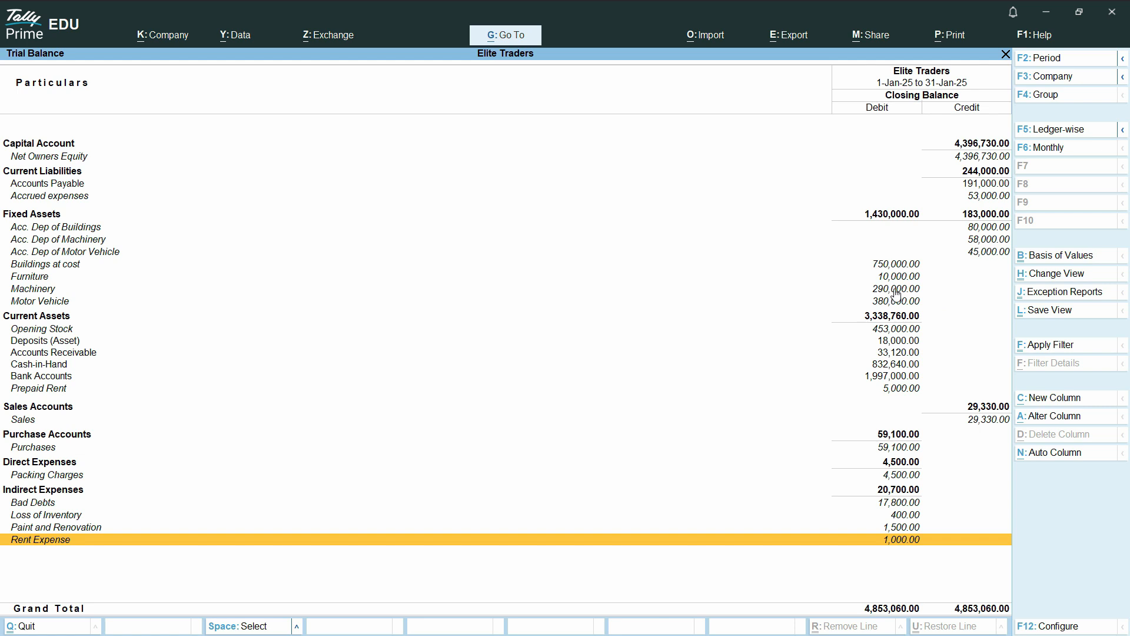
pyautogui.click(898, 344)
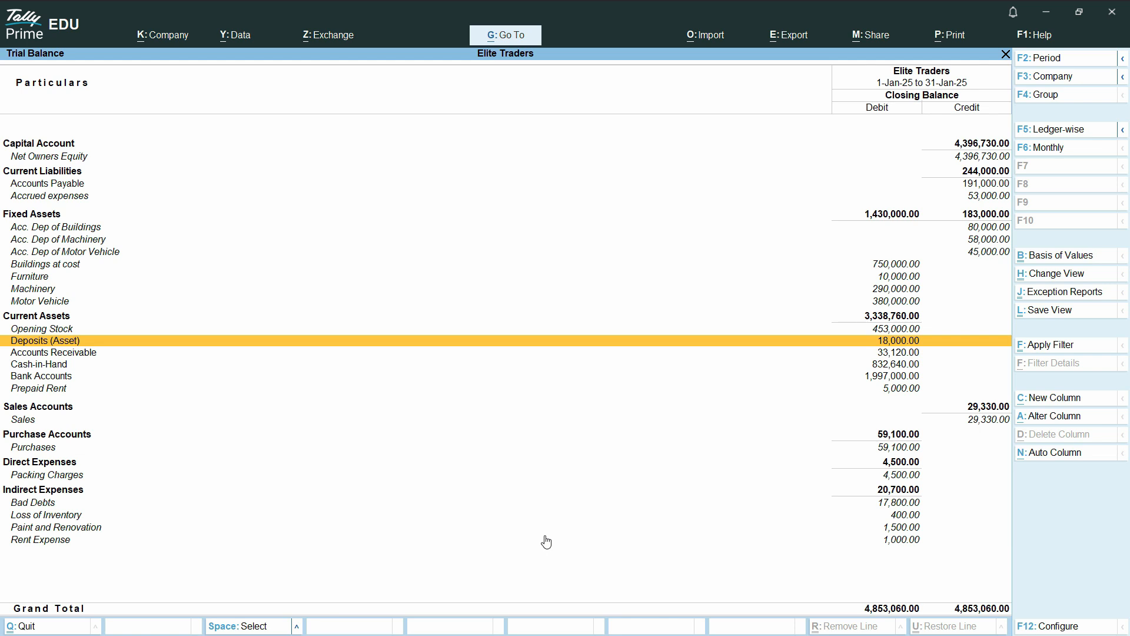
pyautogui.press('Return')
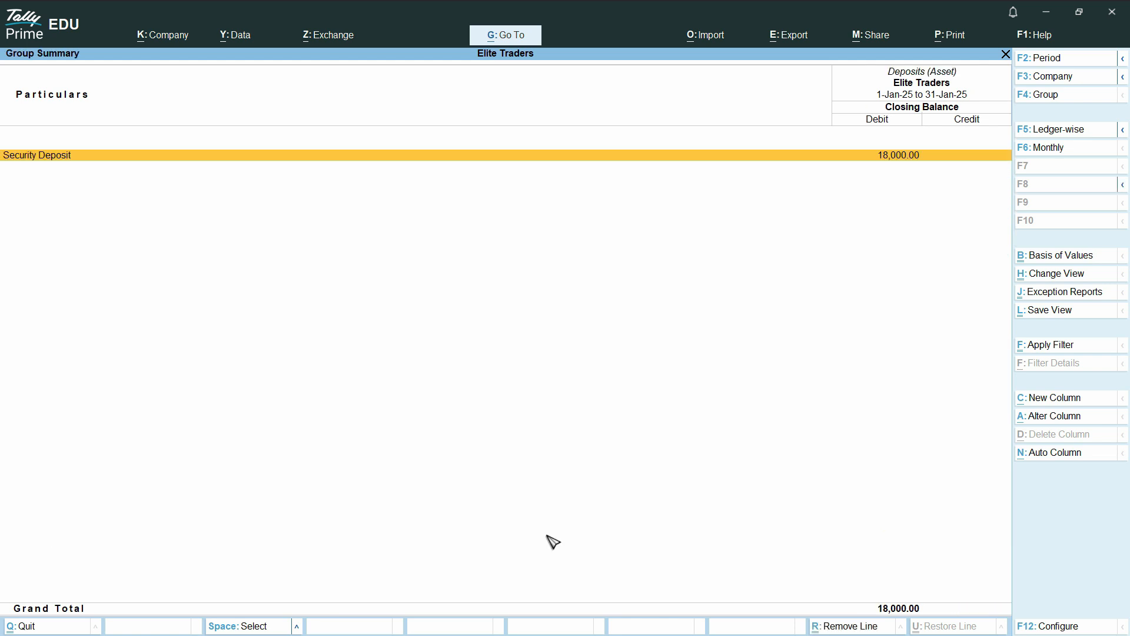
pyautogui.press('Return')
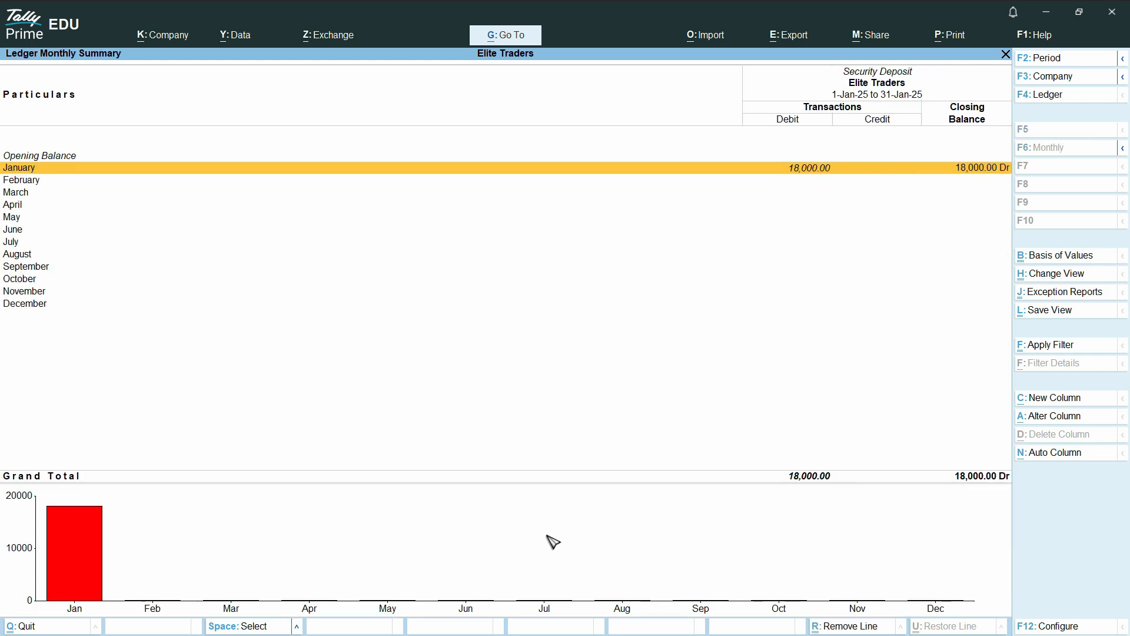
pyautogui.press('Return')
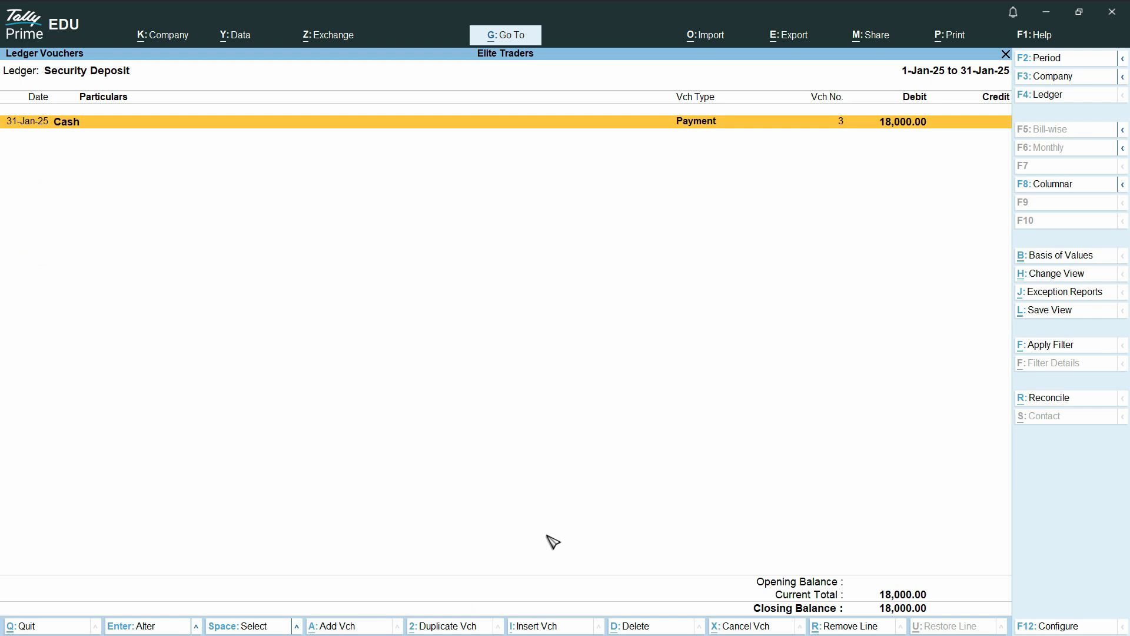
pyautogui.press('Return')
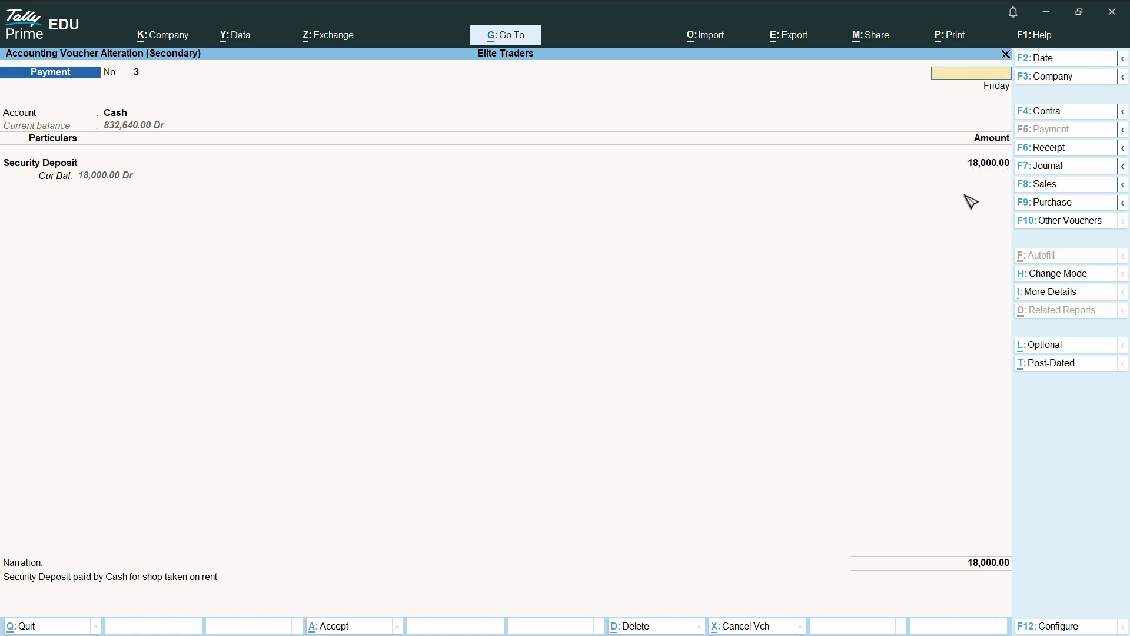
pyautogui.press('Escape')
pyautogui.press('y')
pyautogui.press('Escape')
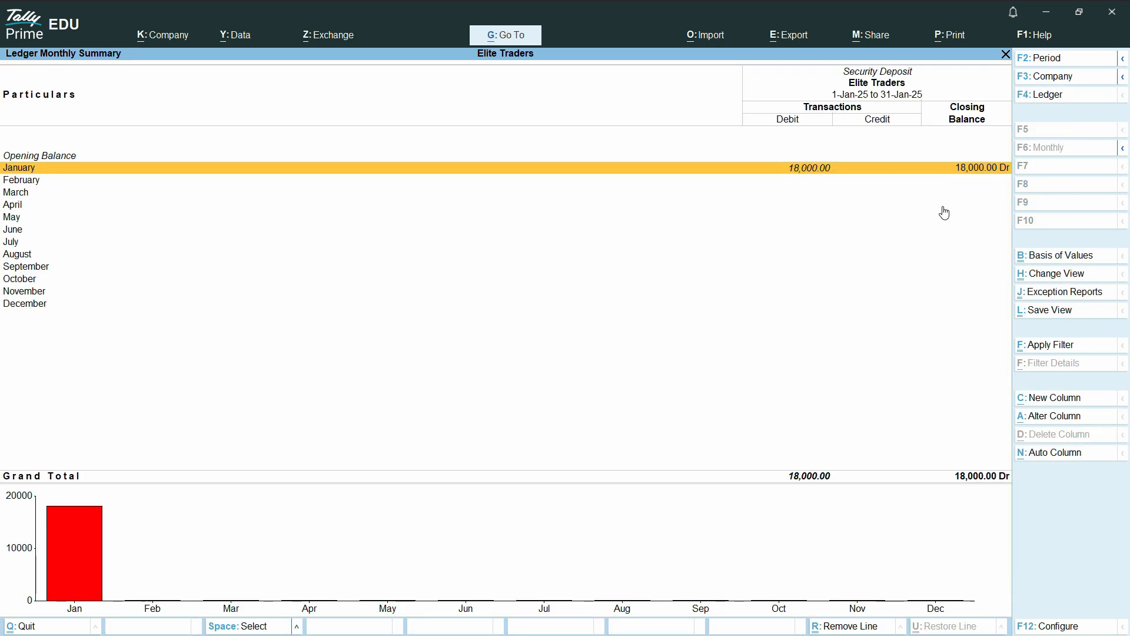
pyautogui.press('Escape')
pyautogui.press('Escape')
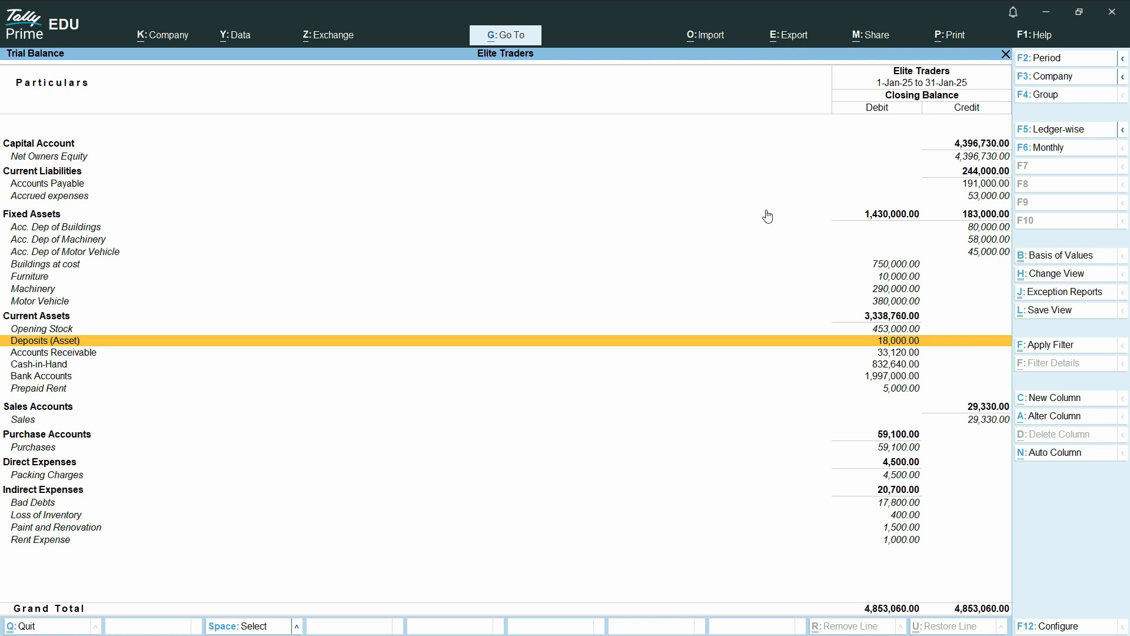
# Configure the current report's export: opening balances and transactions on, Ledger-wise grouping, Excel (Spreadsheet) format
pyautogui.hotkey('alt', 'e')
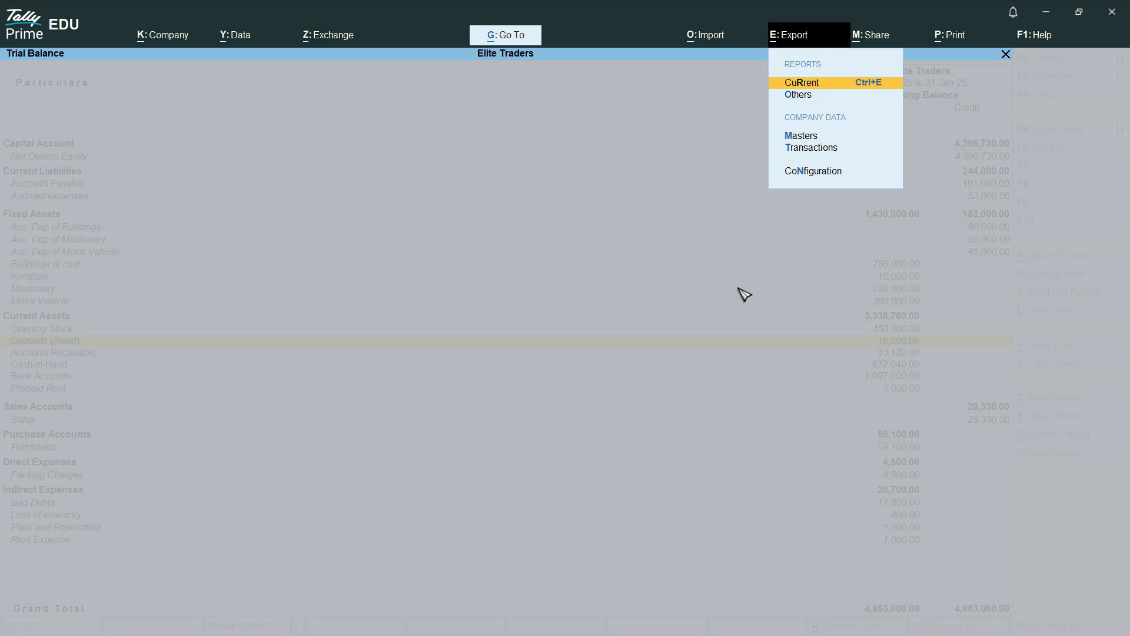
pyautogui.click(830, 87)
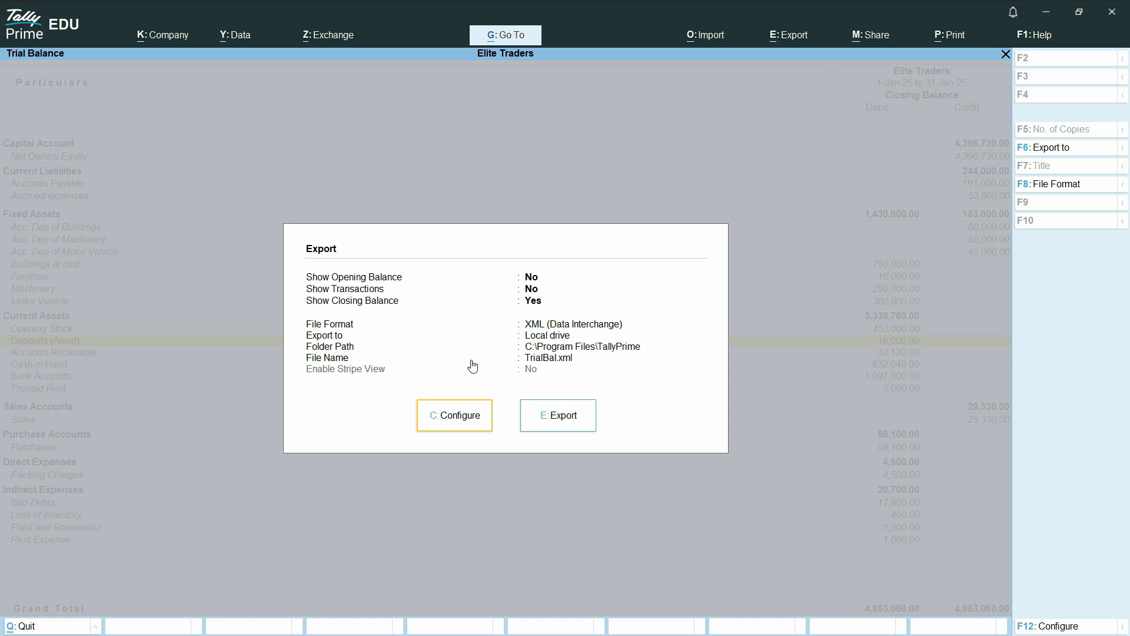
pyautogui.click(454, 427)
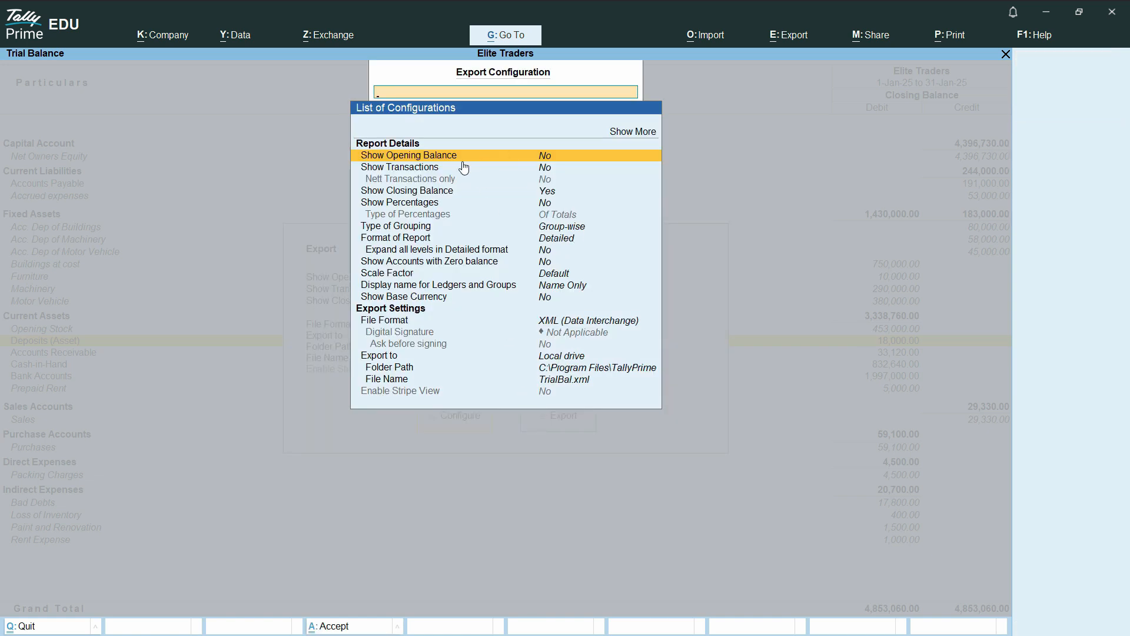
pyautogui.click(549, 158)
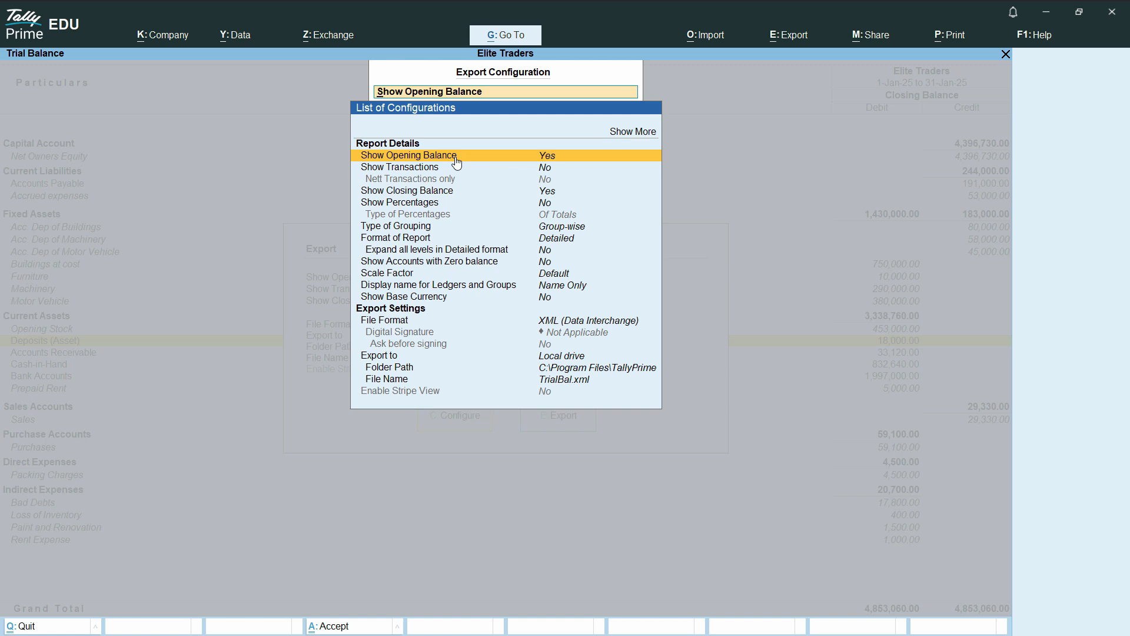
pyautogui.click(545, 170)
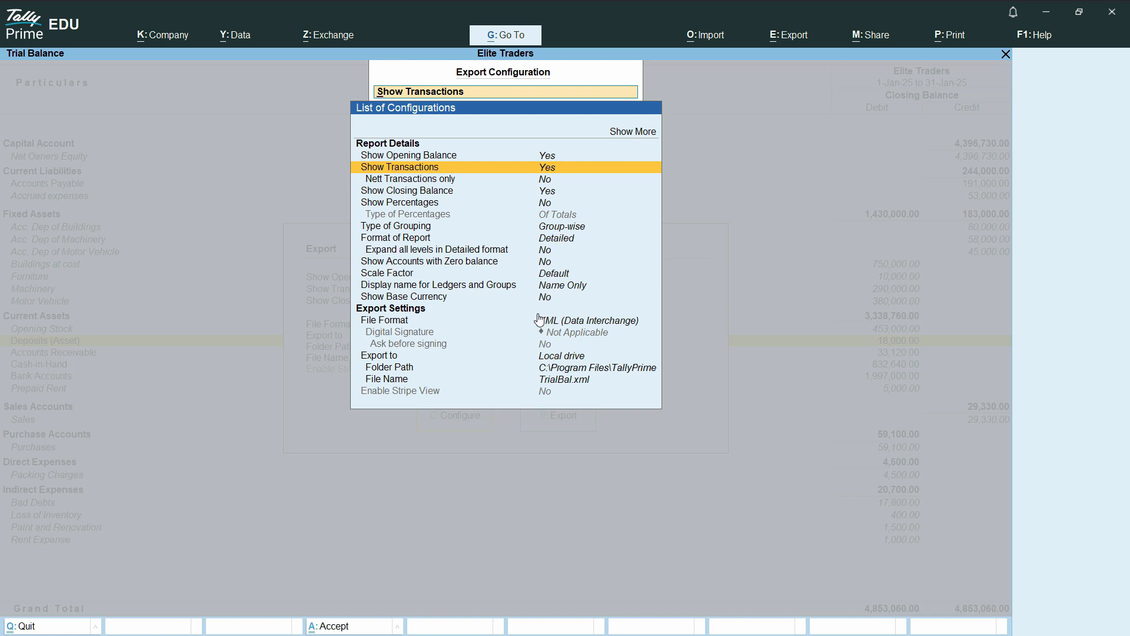
pyautogui.click(583, 228)
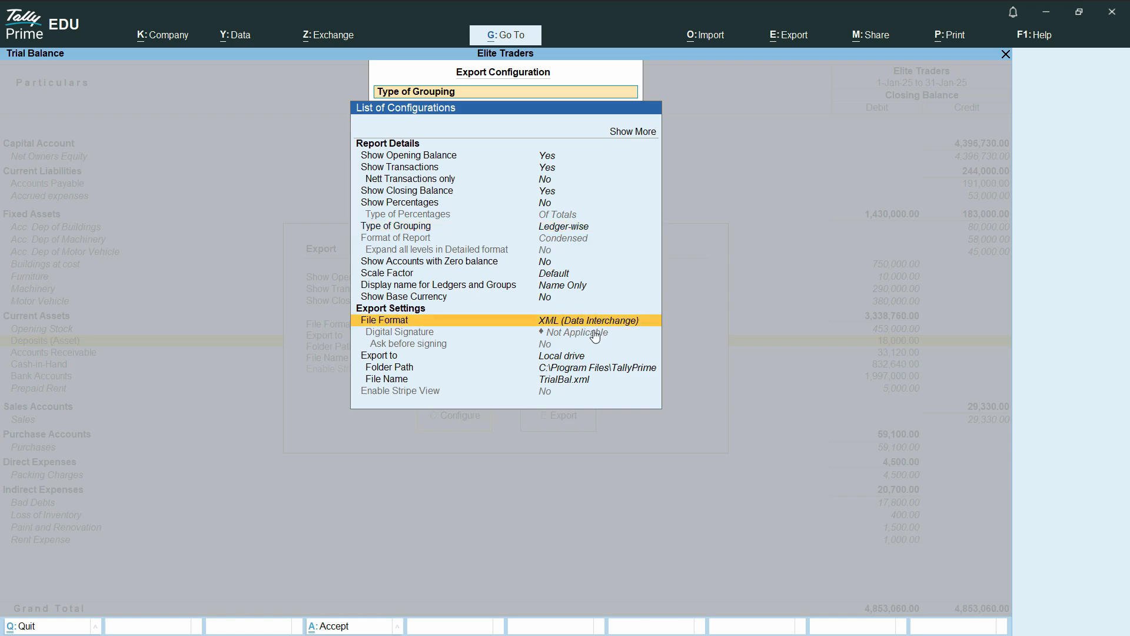
pyautogui.click(566, 325)
pyautogui.click(592, 325)
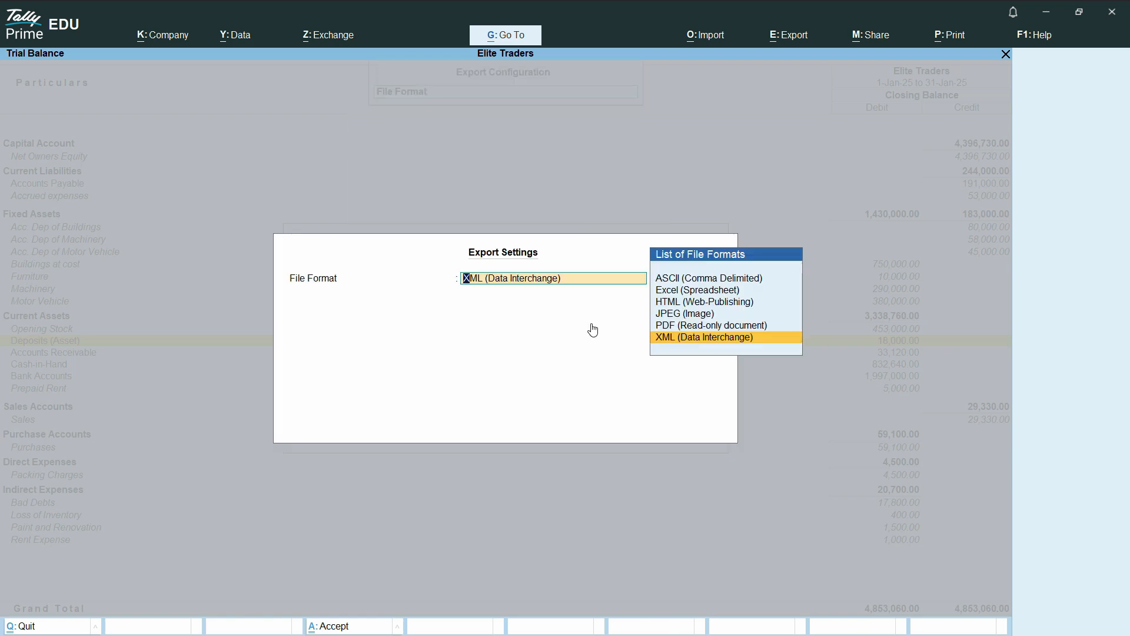
pyautogui.press('Up')
pyautogui.press('Up')
pyautogui.press('Up')
pyautogui.press('Up')
pyautogui.press('Return')
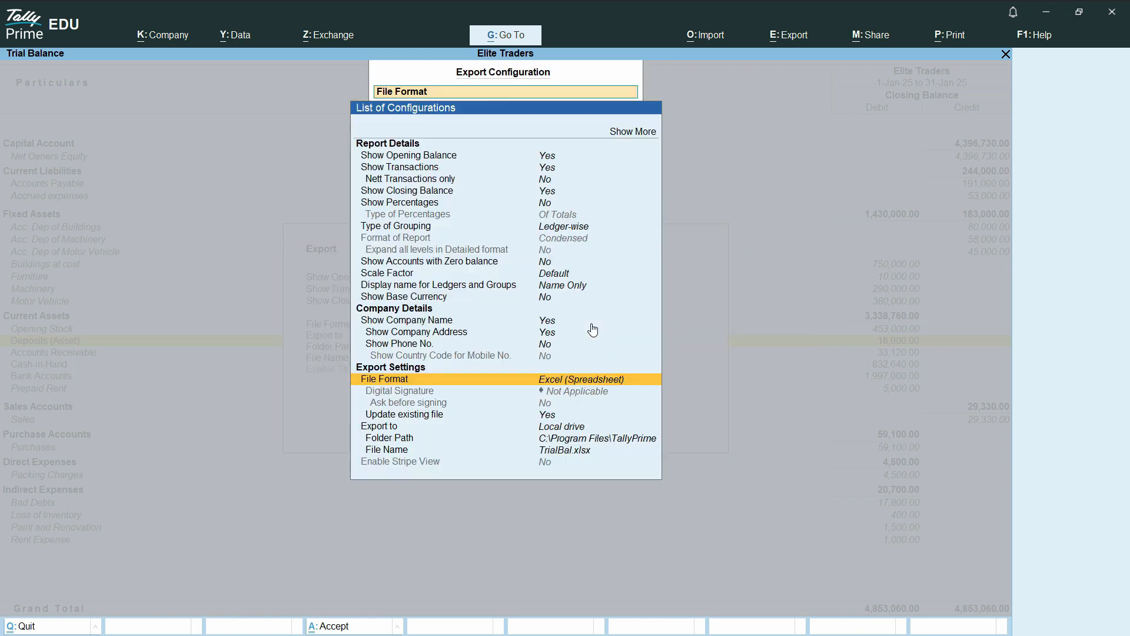
pyautogui.press('Down')
pyautogui.press('Down')
pyautogui.press('Down')
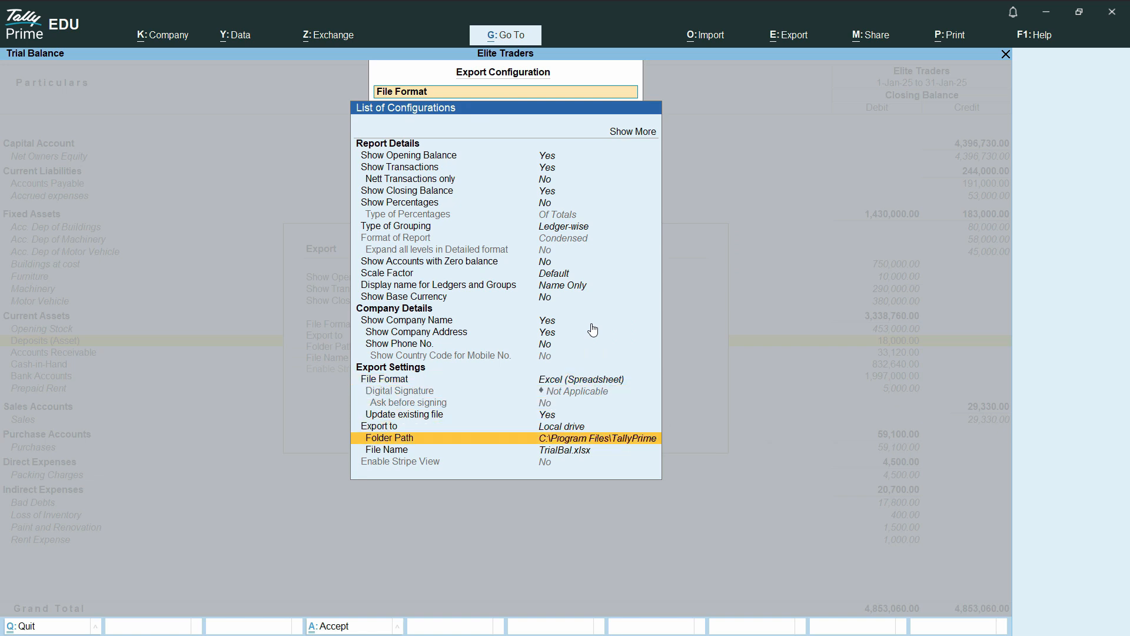
# Set the export folder path to C:\Tally Reports, confirming creation of the new folder
pyautogui.press('Return')
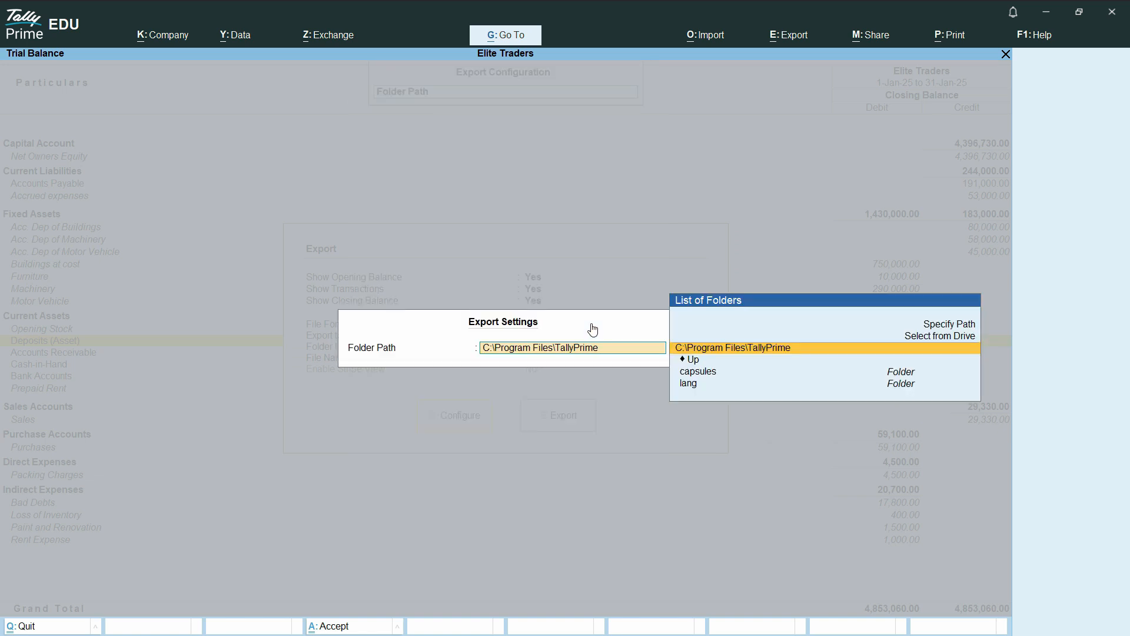
pyautogui.press('Return')
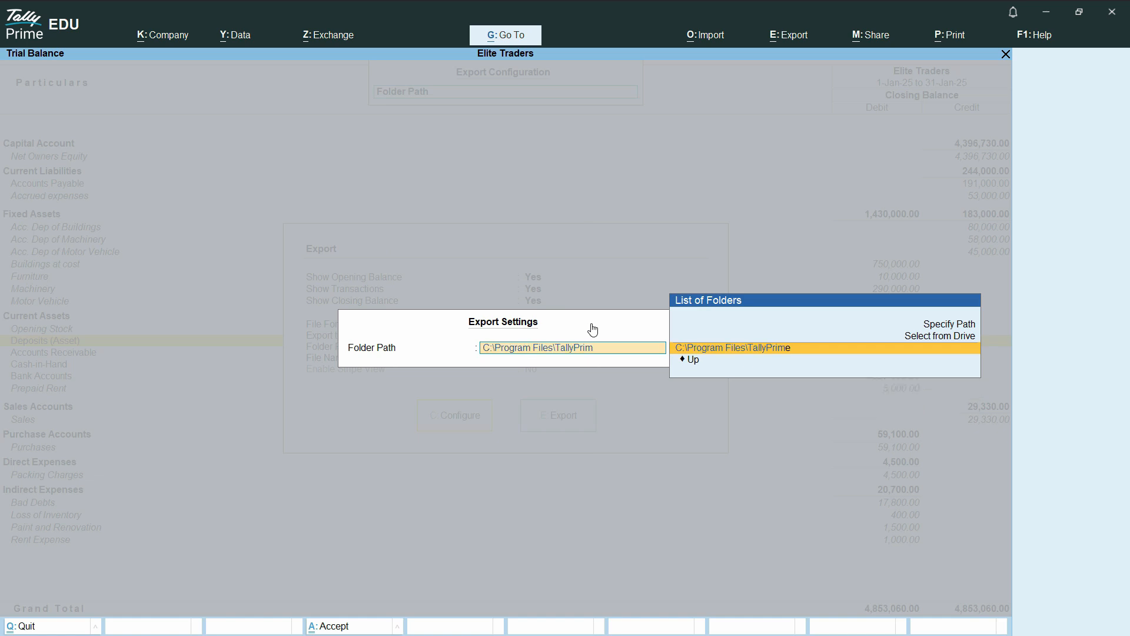
pyautogui.press('Down')
pyautogui.press('Return')
pyautogui.write('C')
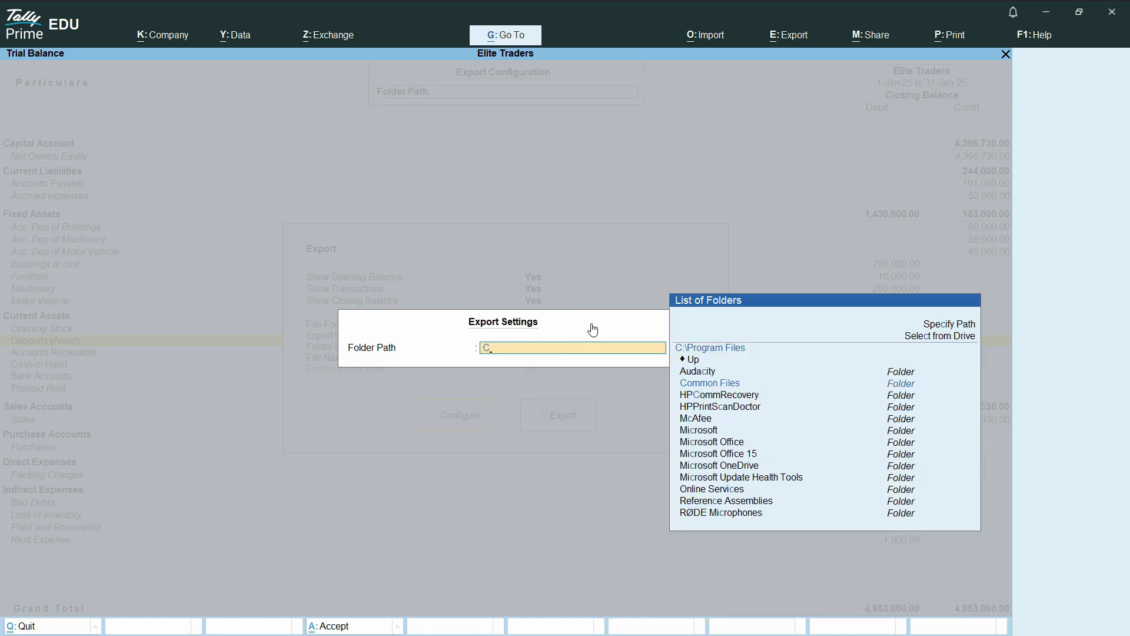
pyautogui.write(':\\Ta')
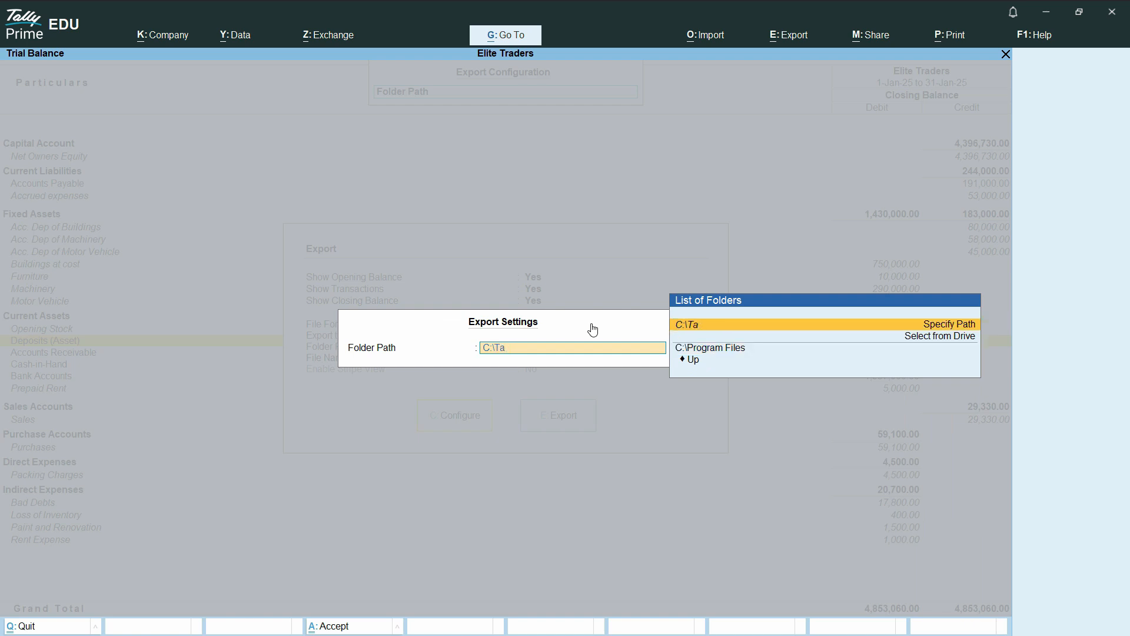
pyautogui.write('lly Reports')
pyautogui.press('Return')
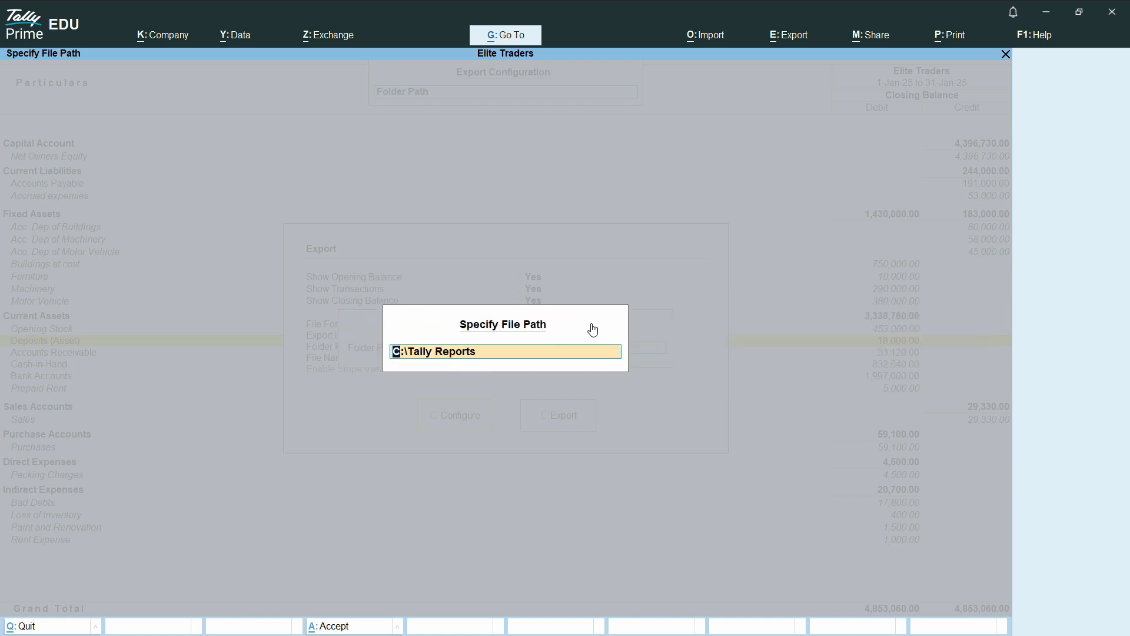
pyautogui.press('Return')
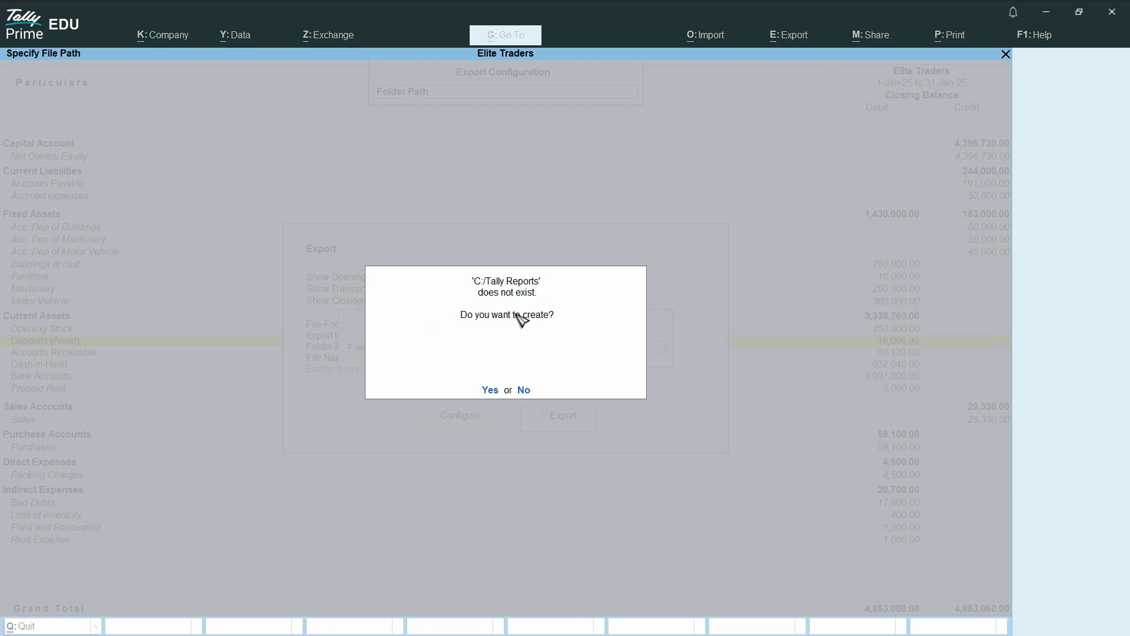
pyautogui.click(490, 390)
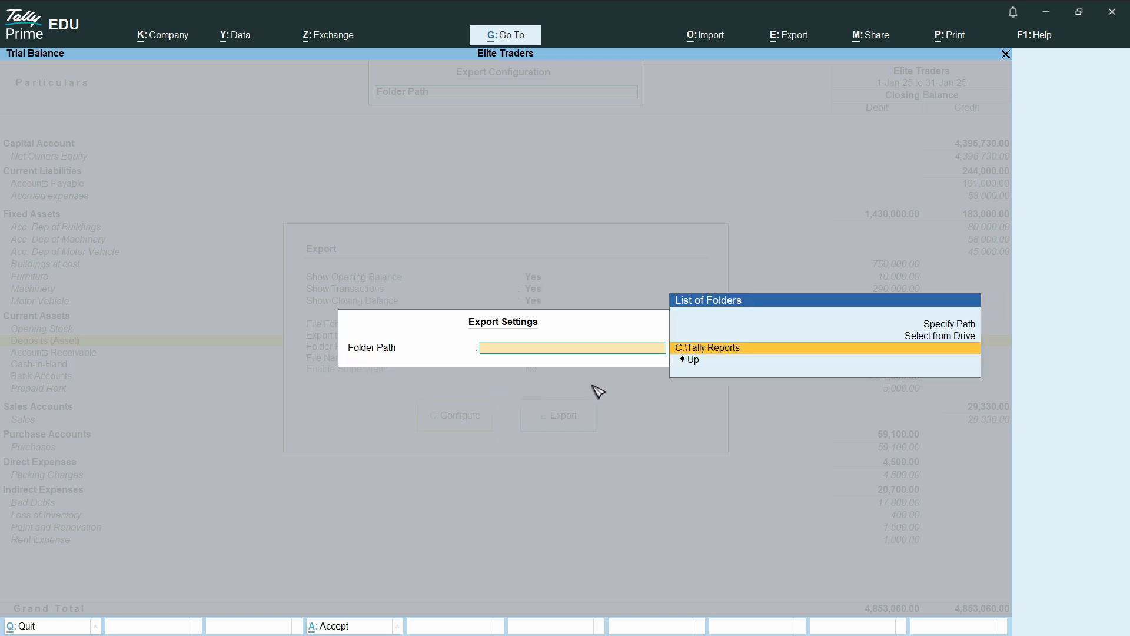
pyautogui.press('Return')
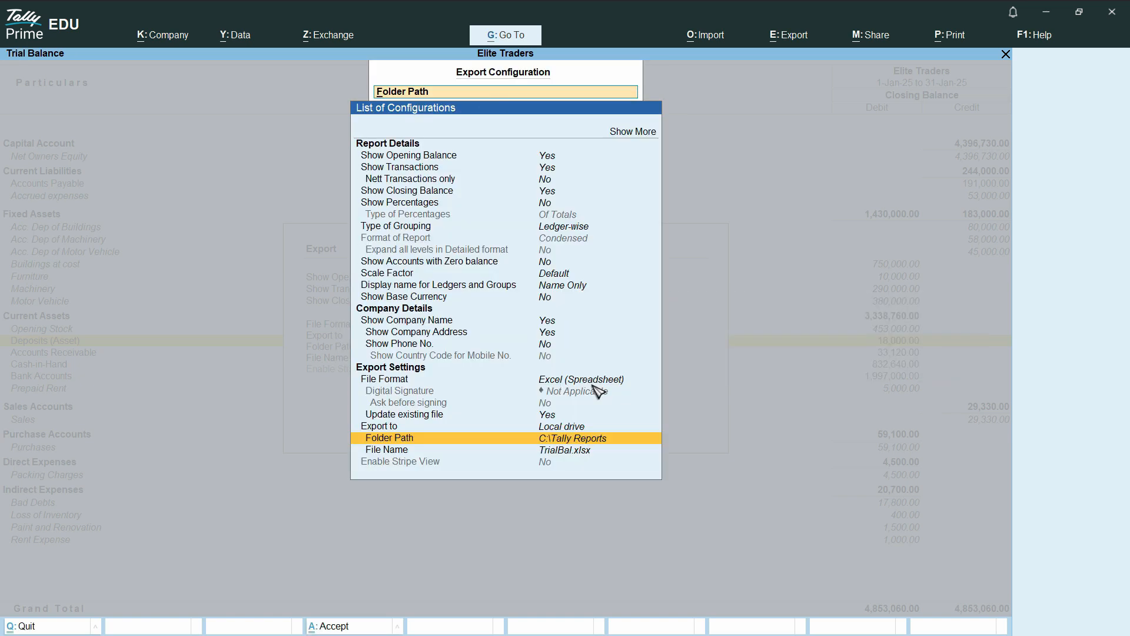
# Export as TrialBal.xlsx and open the workbook from the Tally Reports folder
pyautogui.press('Down')
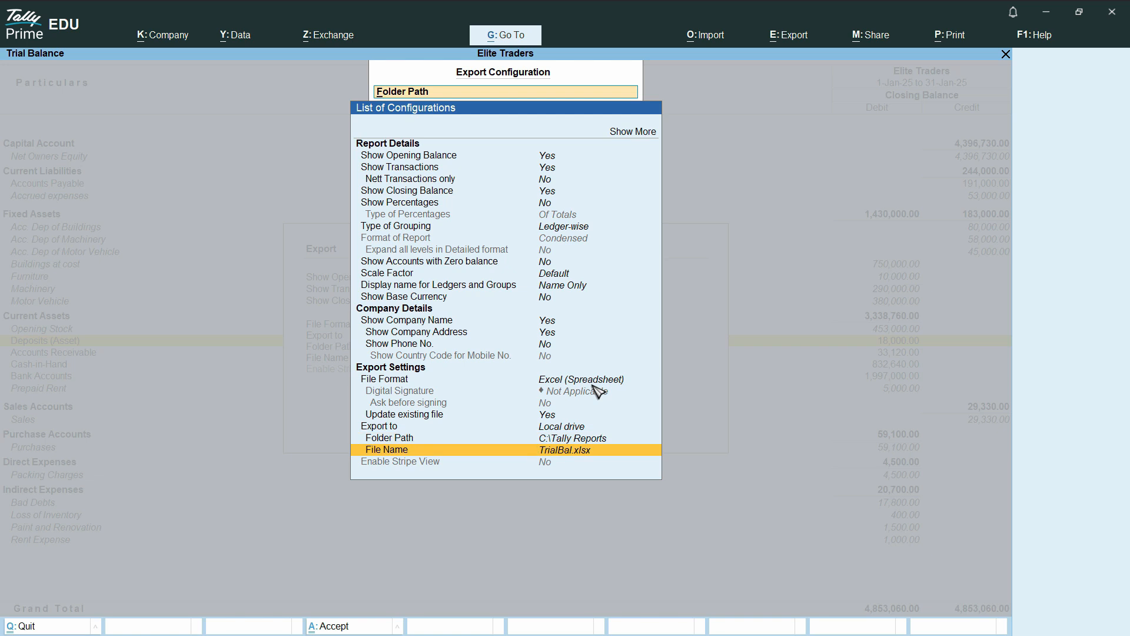
pyautogui.press('Return')
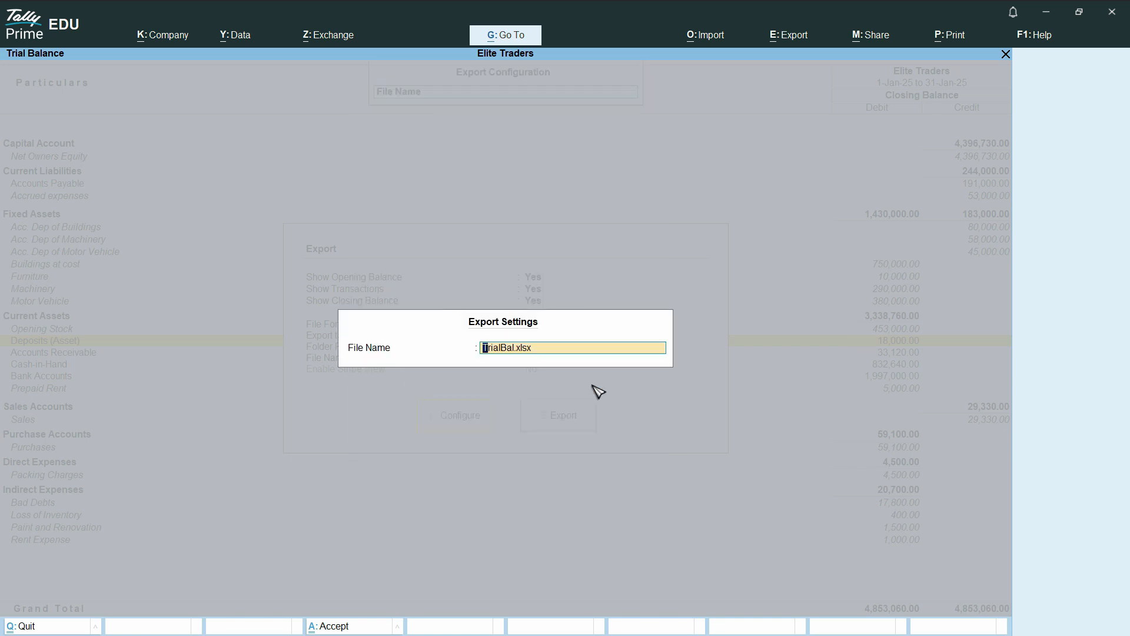
pyautogui.press('Return')
pyautogui.press('Return')
pyautogui.press('Return')
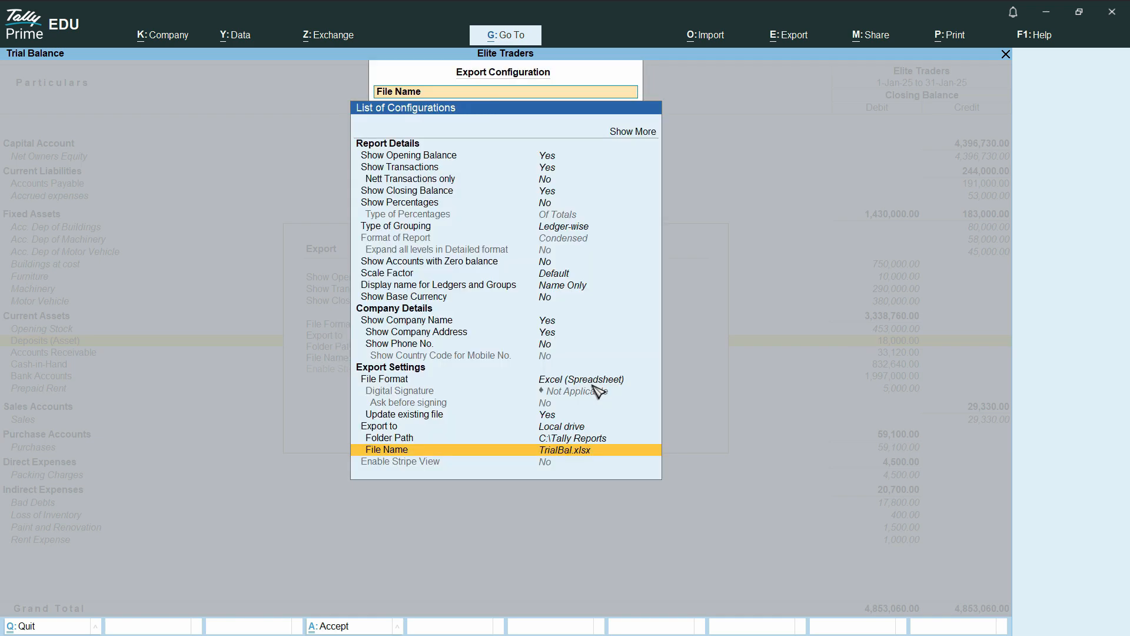
pyautogui.press('Escape')
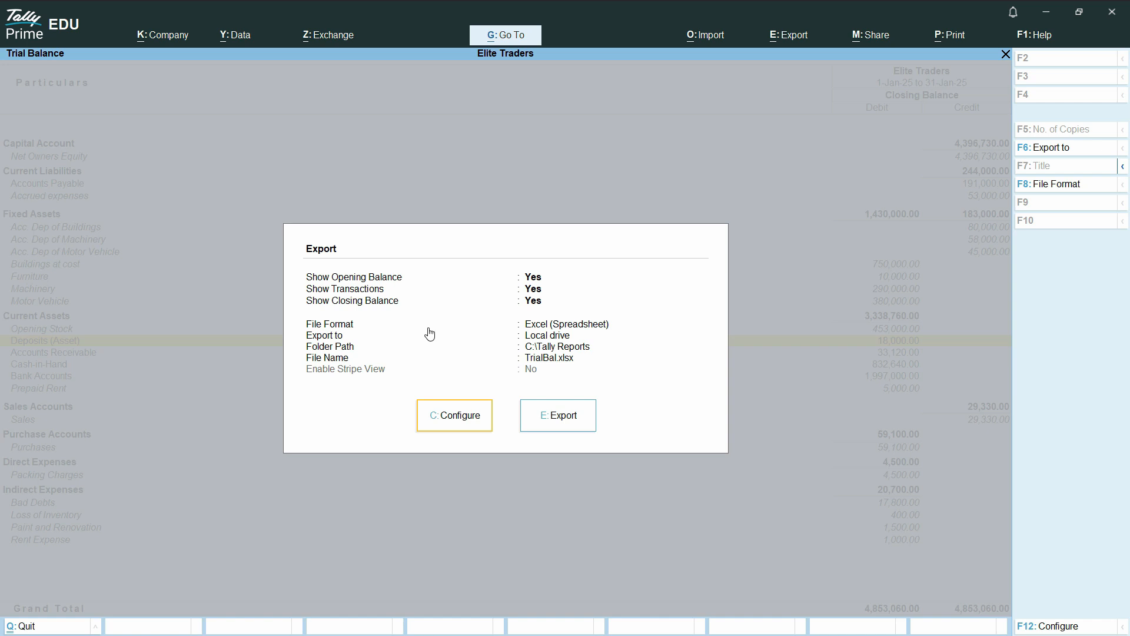
pyautogui.click(569, 424)
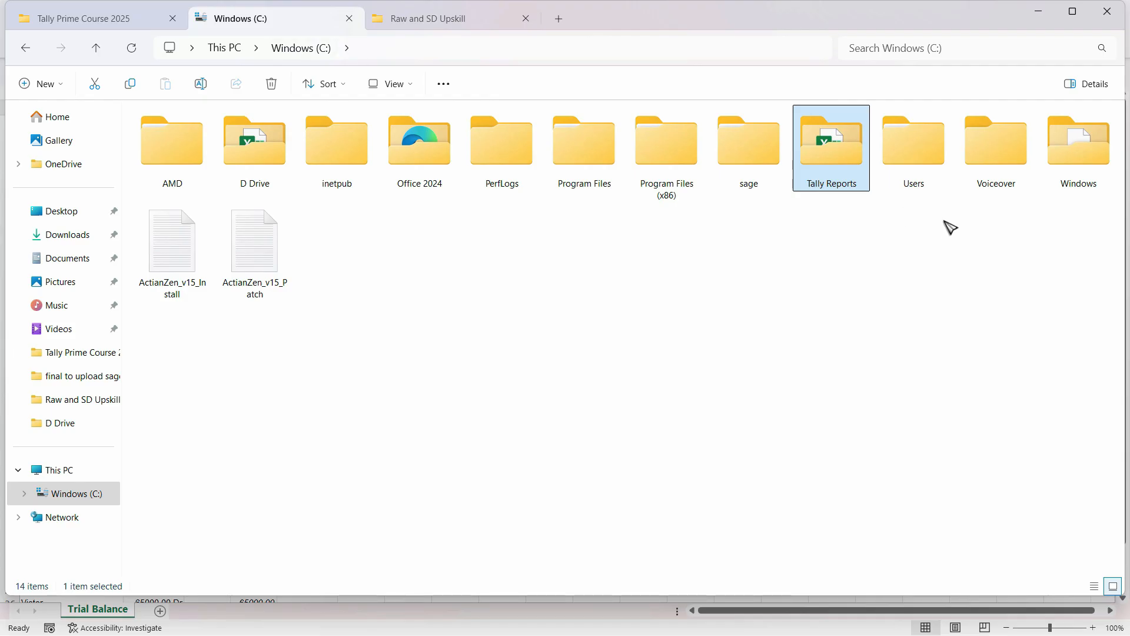
pyautogui.doubleClick(838, 160)
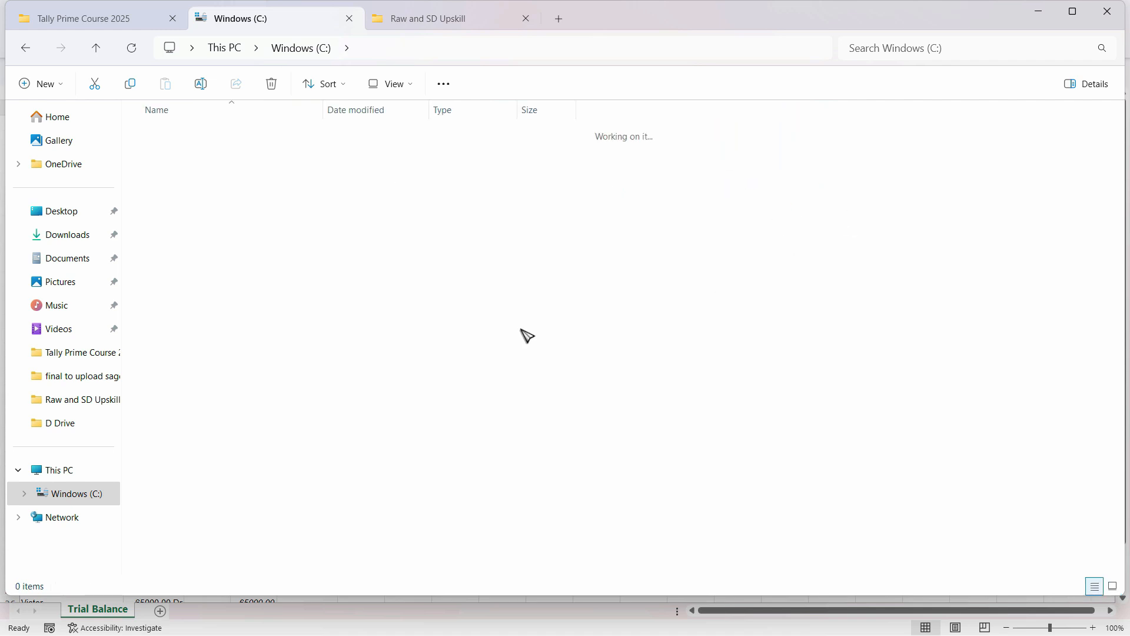
pyautogui.doubleClick(168, 135)
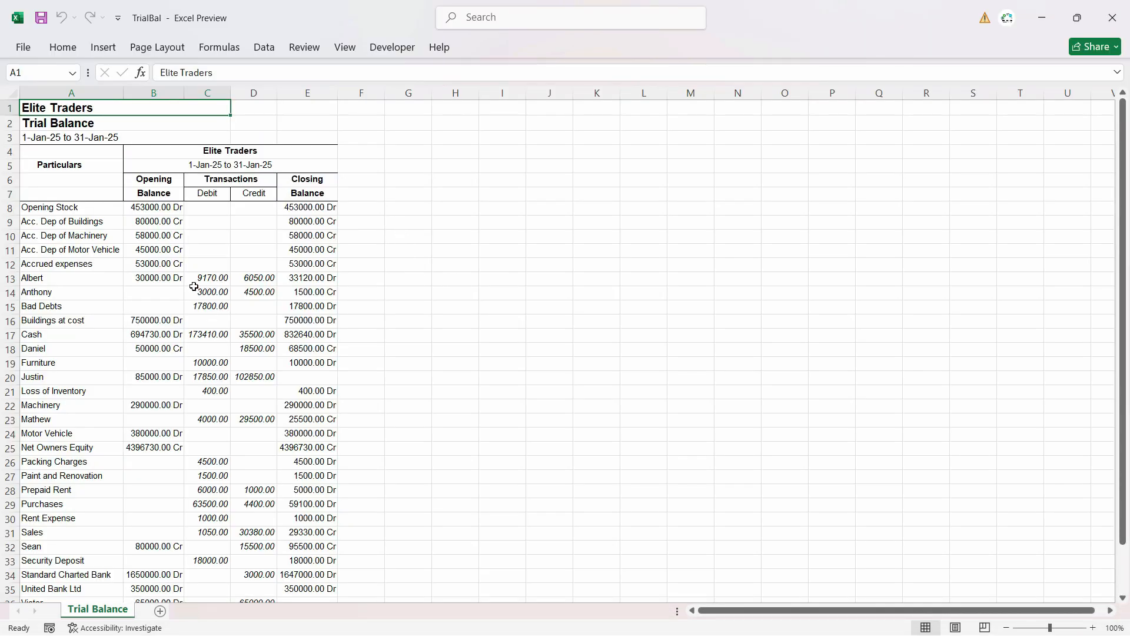
# Hide the Opening Balance and Closing Balance columns B and E in the sheet
pyautogui.scroll(3, 193, 286)
pyautogui.moveTo(225, 233); pyautogui.dragTo(225, 286)
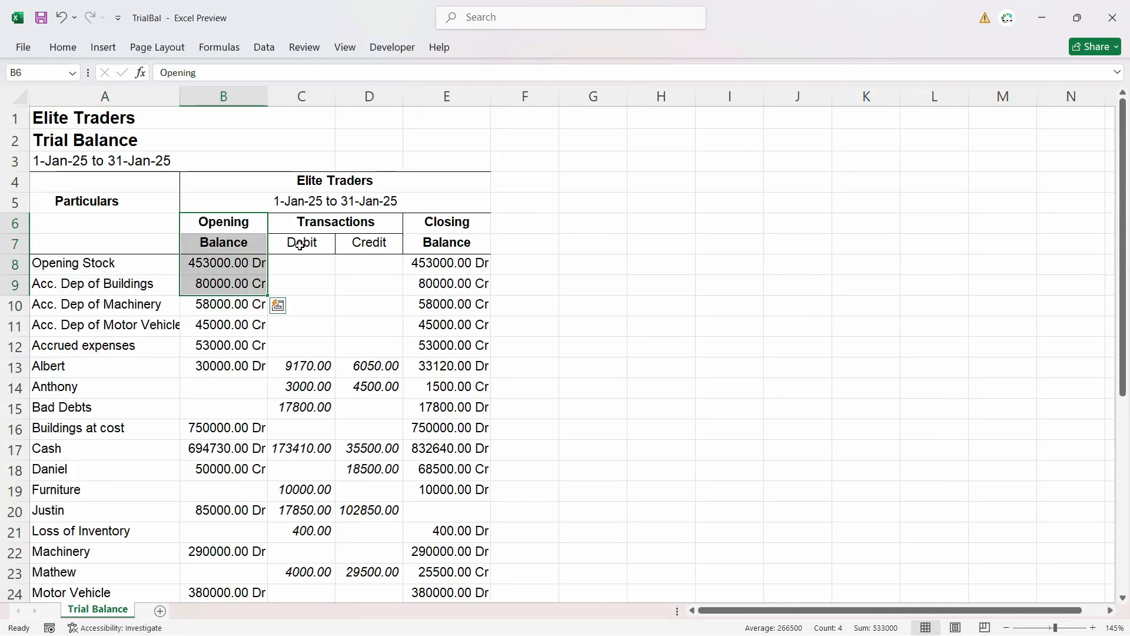
pyautogui.click(450, 222)
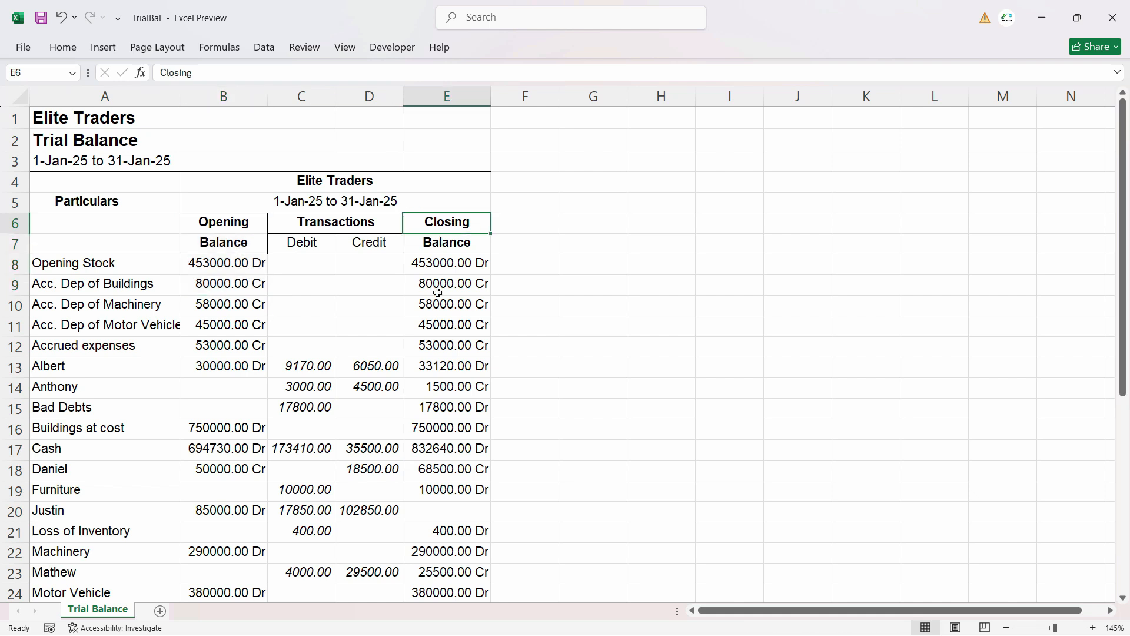
pyautogui.click(454, 325)
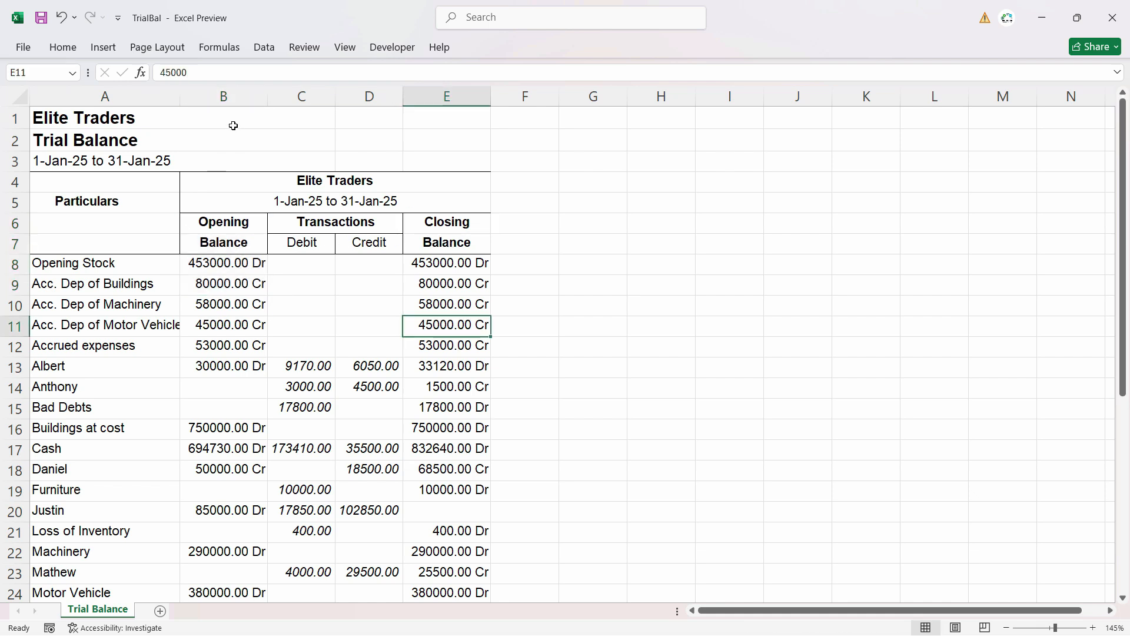
pyautogui.click(224, 96)
pyautogui.keyDown('ctrl'); pyautogui.click(447, 97); pyautogui.keyUp('ctrl')
pyautogui.rightClick(447, 99)
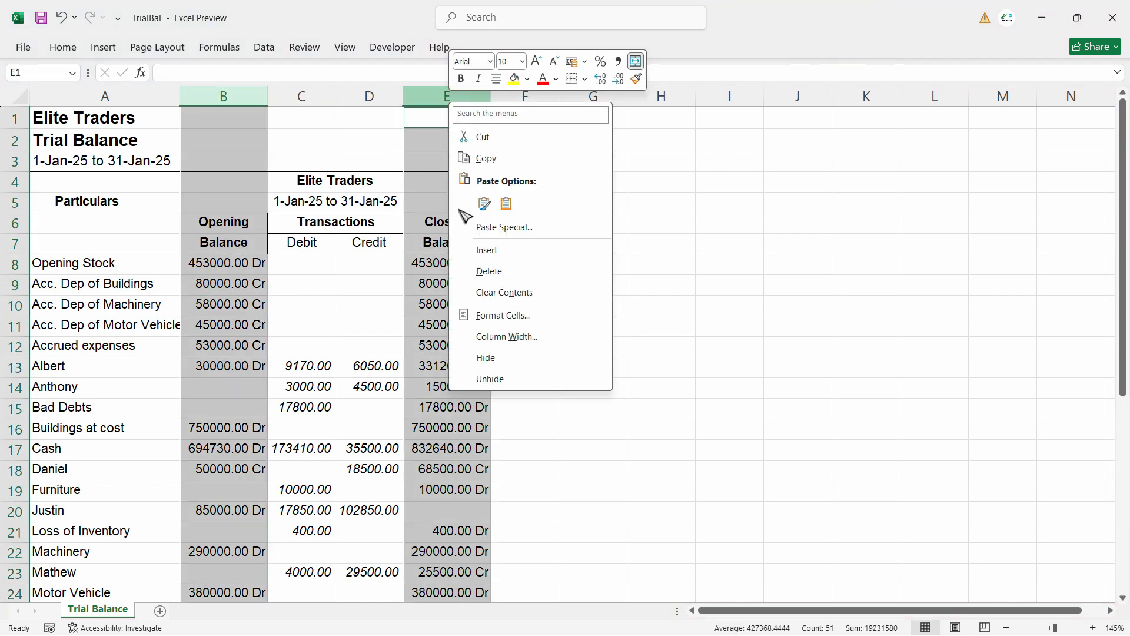
pyautogui.click(502, 357)
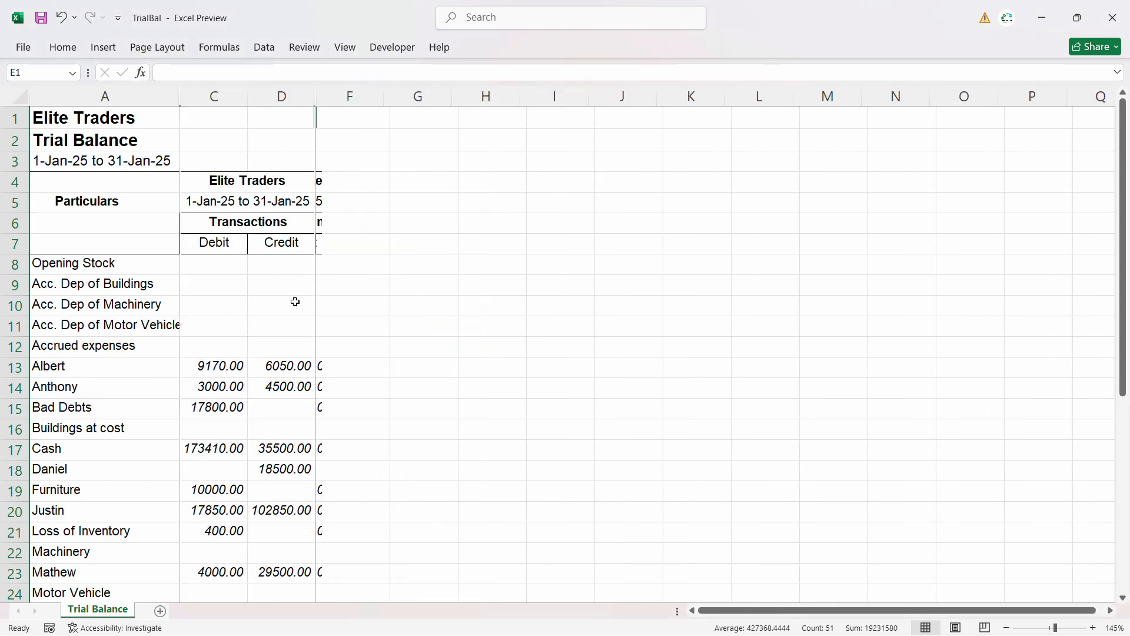
# Check the Grand Total debit figure in cell C38
pyautogui.click(295, 301)
pyautogui.scroll(-8, 262, 216)
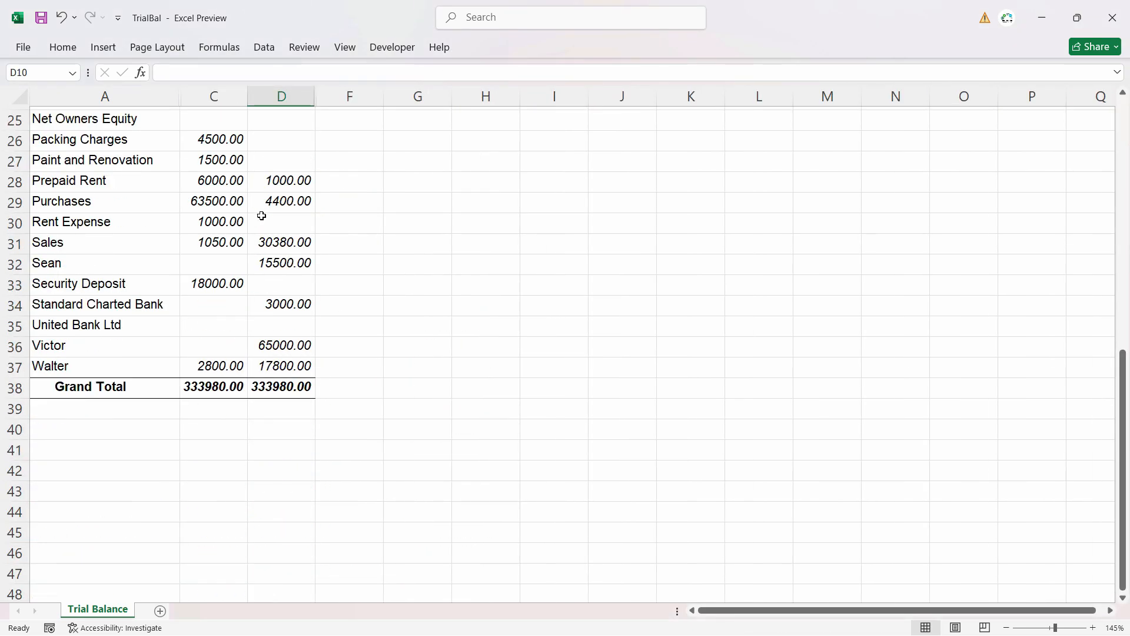
pyautogui.click(223, 394)
pyautogui.scroll(4, 223, 394)
pyautogui.scroll(-4, 239, 396)
pyautogui.scroll(1, 253, 396)
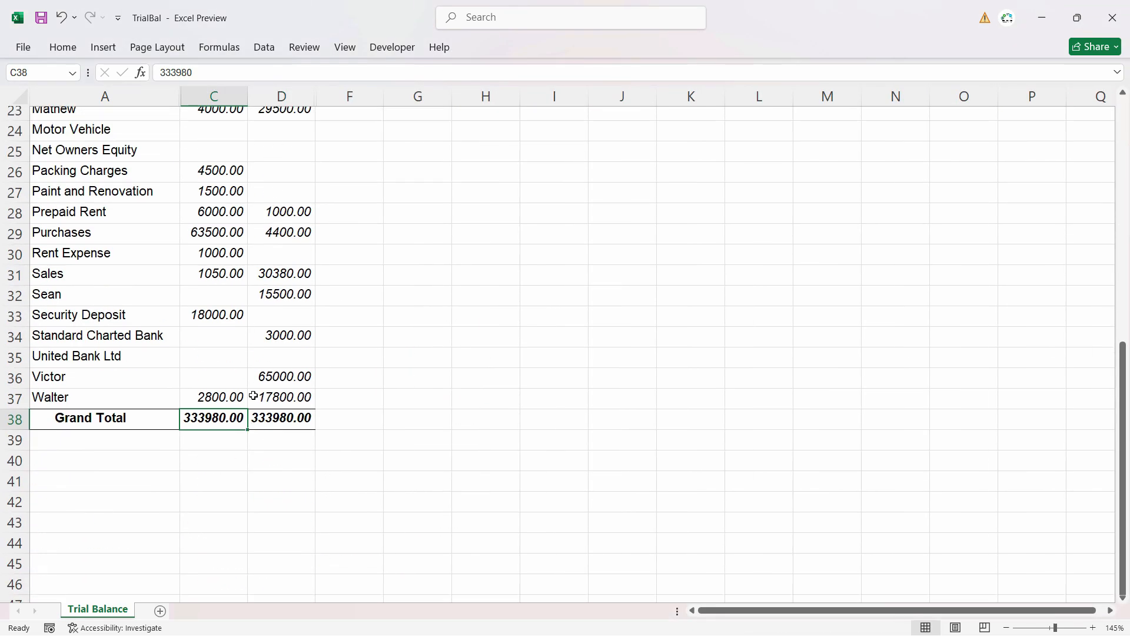
pyautogui.scroll(5, 252, 393)
pyautogui.keyDown('ctrl'); pyautogui.scroll(3, 78, 373); pyautogui.keyUp('ctrl')
# Inspect the Victor and Walter entries in rows 36 and 37
pyautogui.click(90, 371)
pyautogui.click(101, 391)
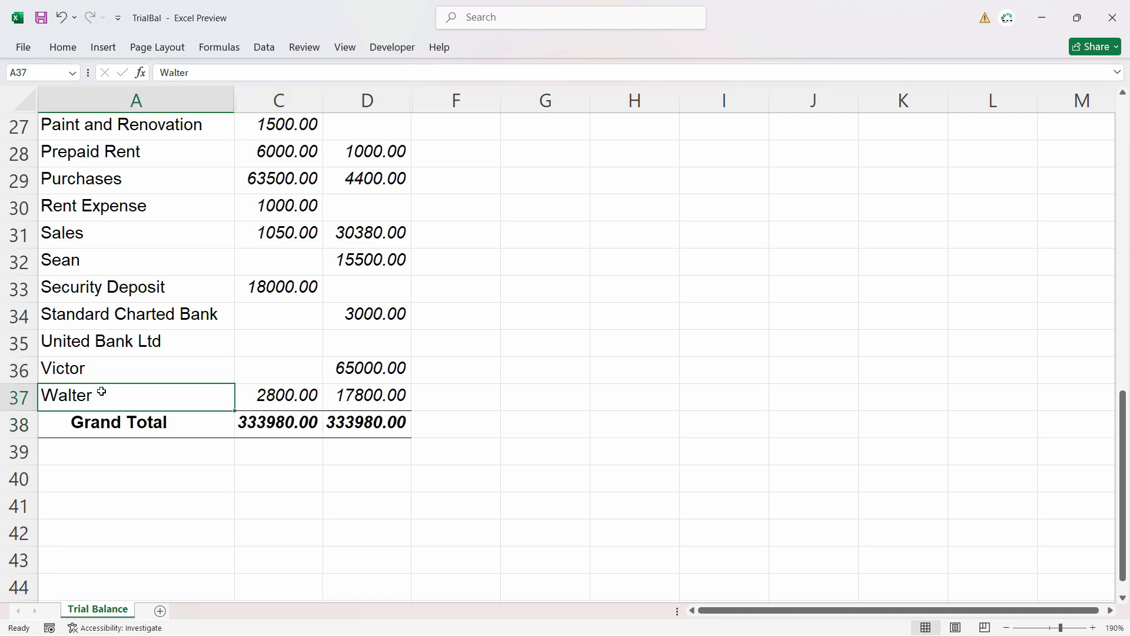
pyautogui.click(138, 375)
pyautogui.click(131, 392)
pyautogui.click(126, 381)
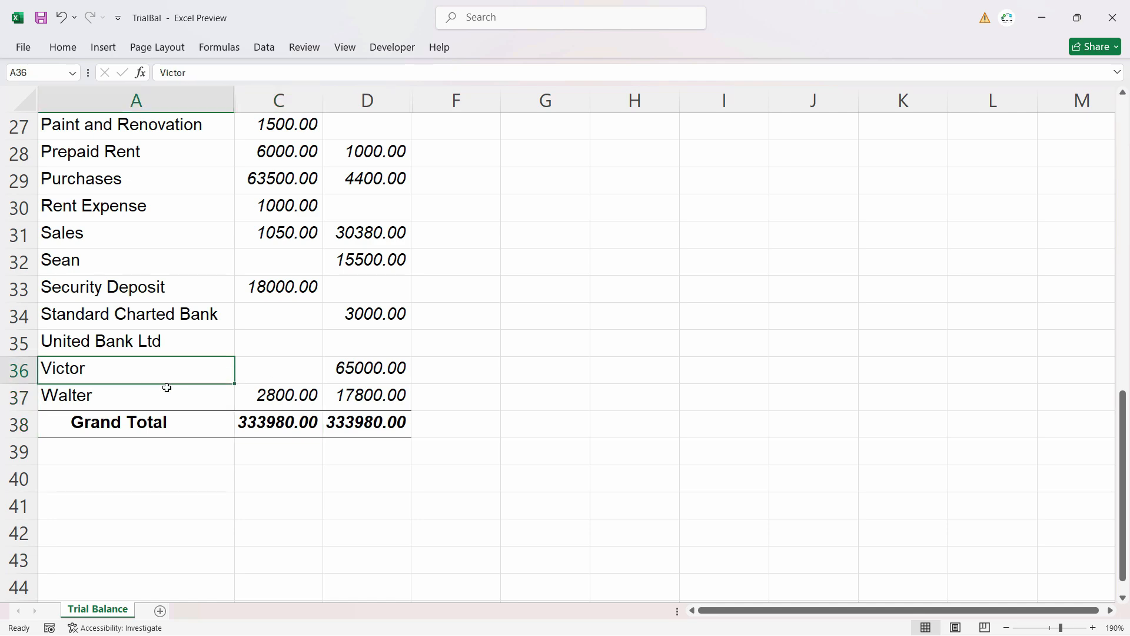
pyautogui.scroll(8, 166, 387)
pyautogui.scroll(-6, 171, 389)
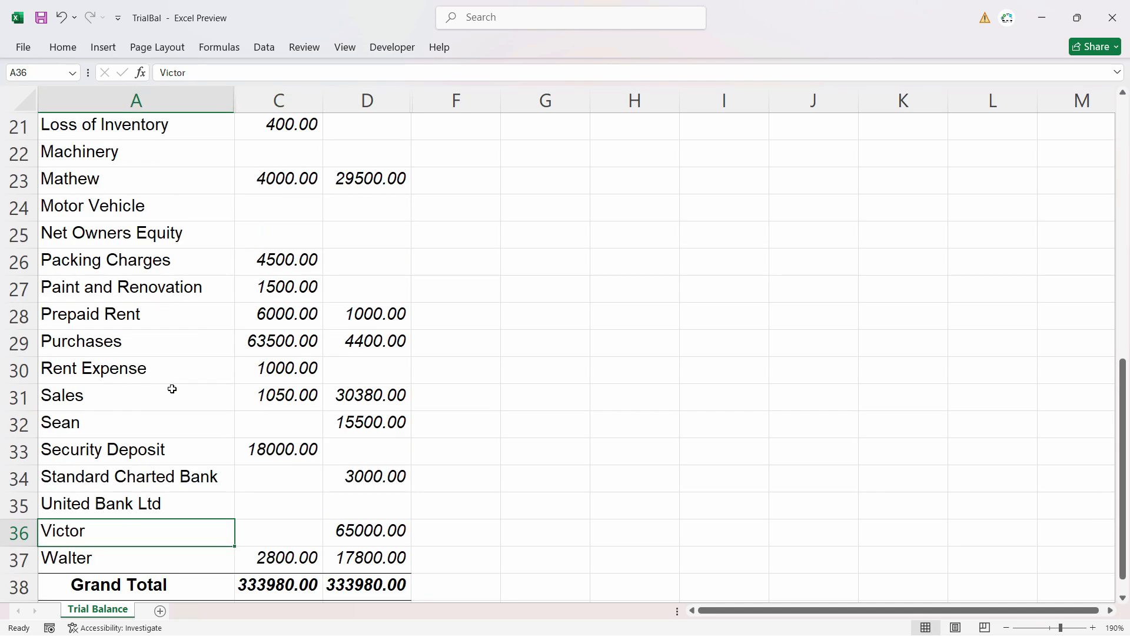
pyautogui.scroll(-3, 171, 388)
# Compare Victor's credit amount with Walter's row, then return to TallyPrime
pyautogui.moveTo(84, 293); pyautogui.dragTo(227, 316)
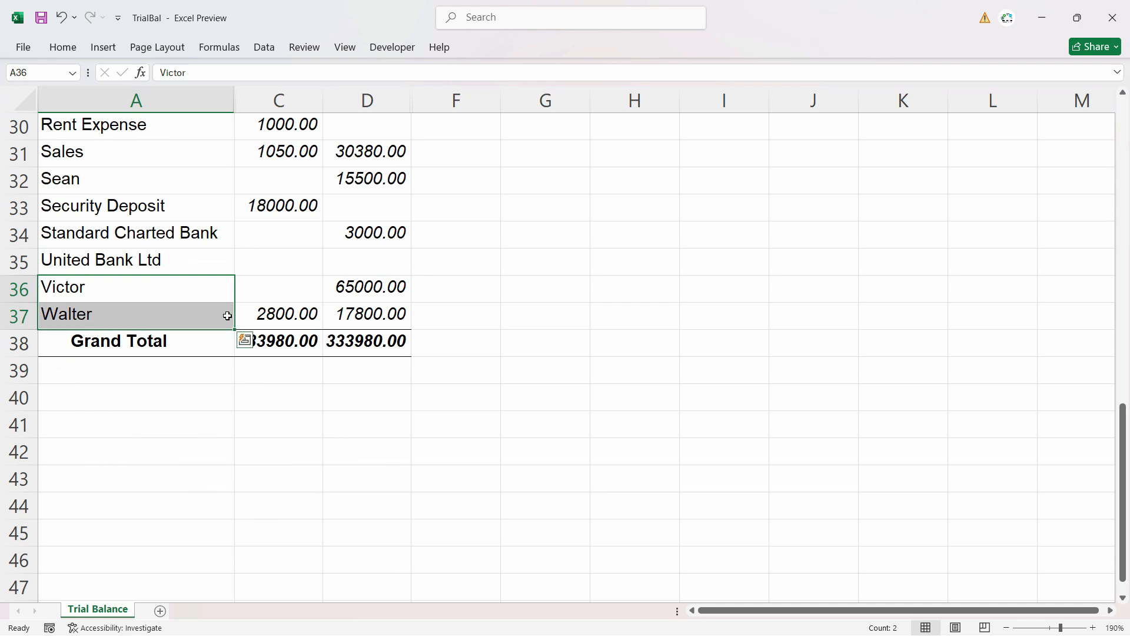
pyautogui.click(345, 295)
pyautogui.click(142, 310)
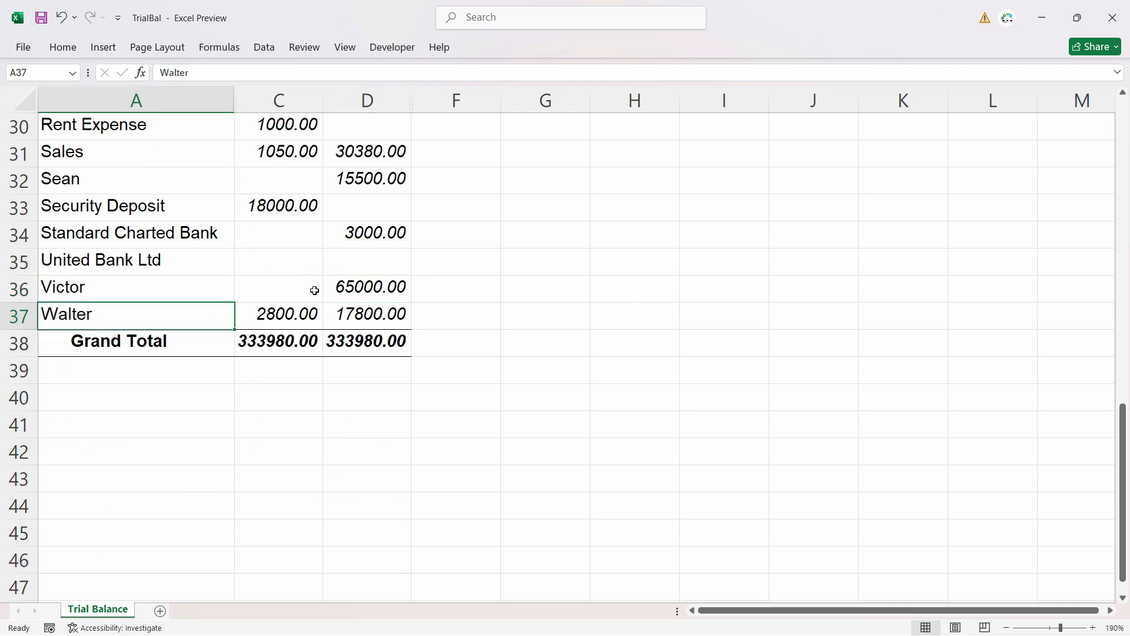
pyautogui.moveTo(354, 288); pyautogui.dragTo(241, 321)
pyautogui.click(132, 310)
pyautogui.scroll(3, 364, 331)
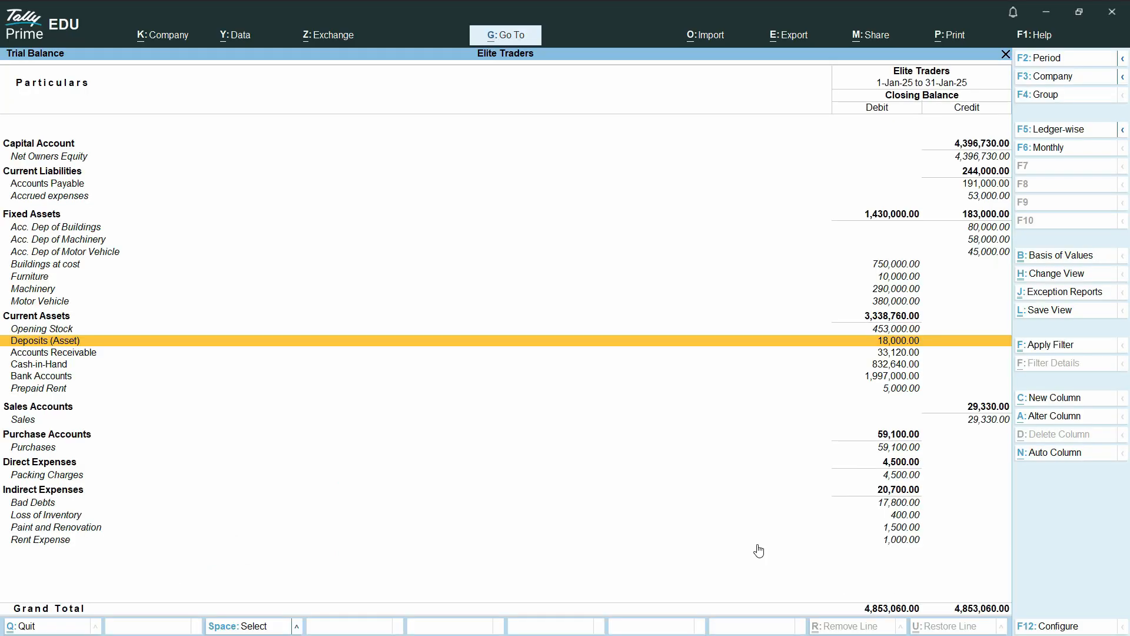
pyautogui.press('Down')
pyautogui.press('Down')
pyautogui.press('Down')
pyautogui.press('Down')
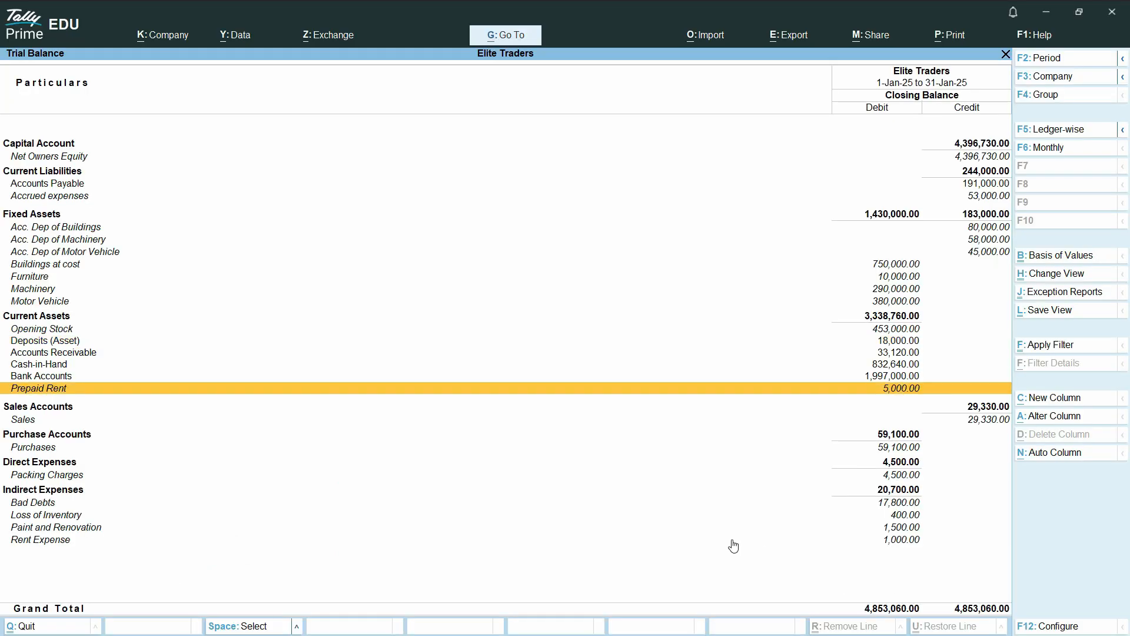
# Open the Export dialog for the currently displayed Trial Balance
pyautogui.scroll(-5, 731, 545)
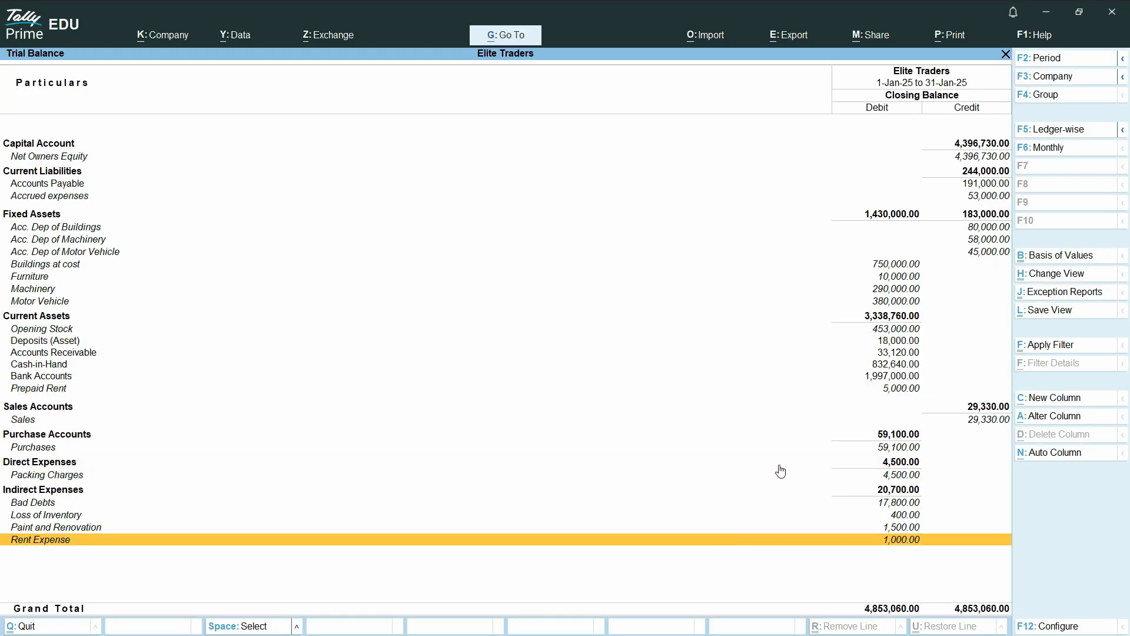
pyautogui.click(756, 42)
pyautogui.click(779, 39)
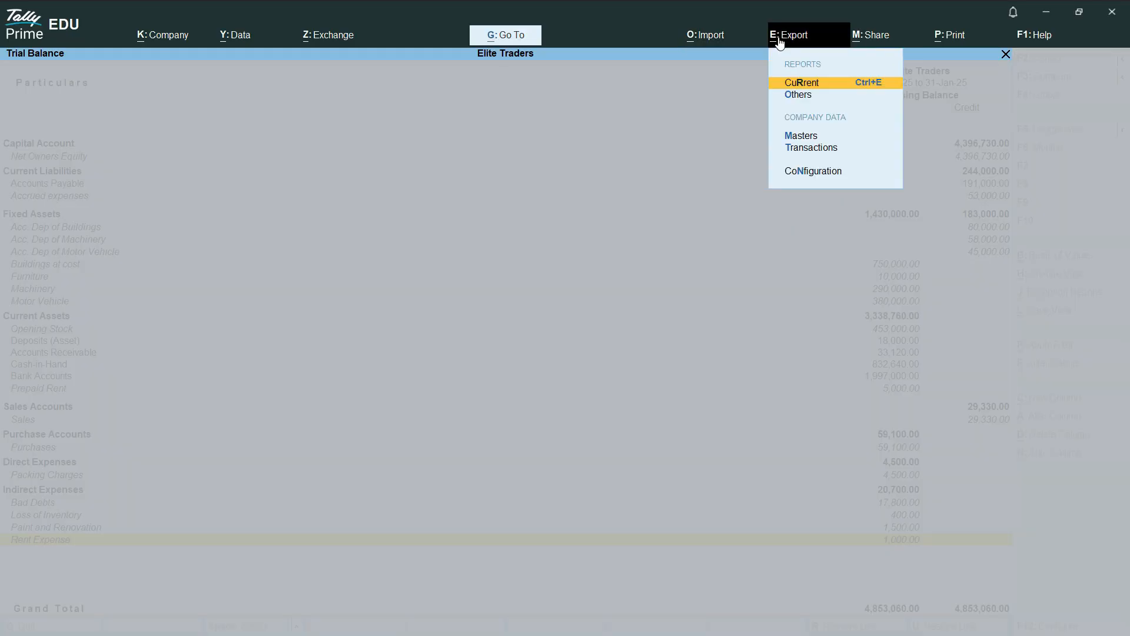
pyautogui.click(808, 87)
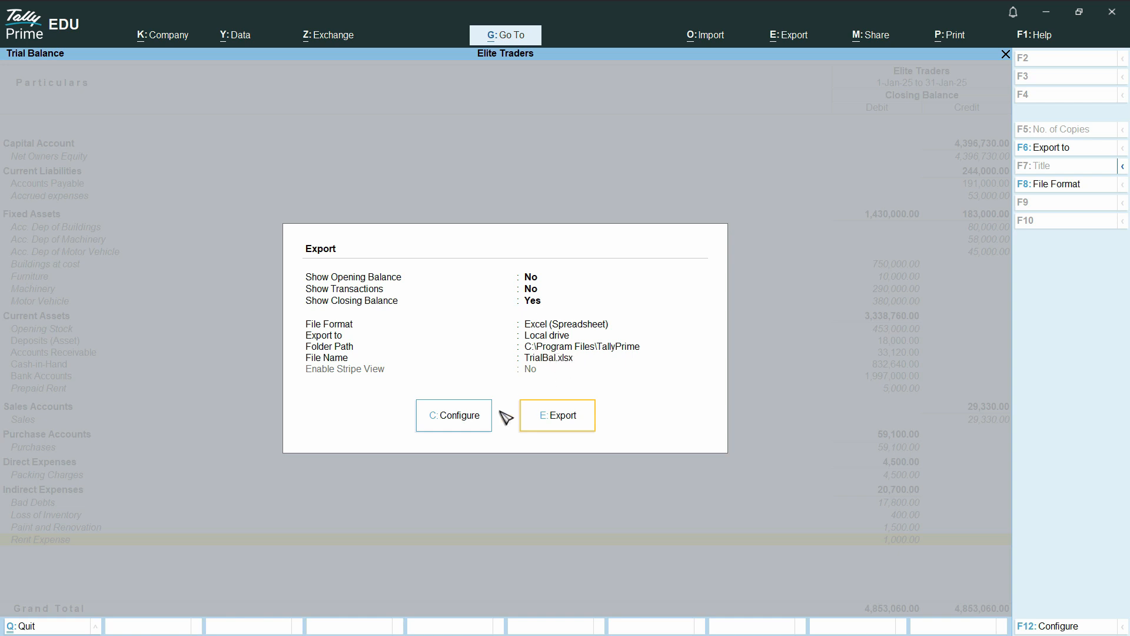
# In the export configuration, set the folder path to C:\Tally Reports
pyautogui.click(475, 417)
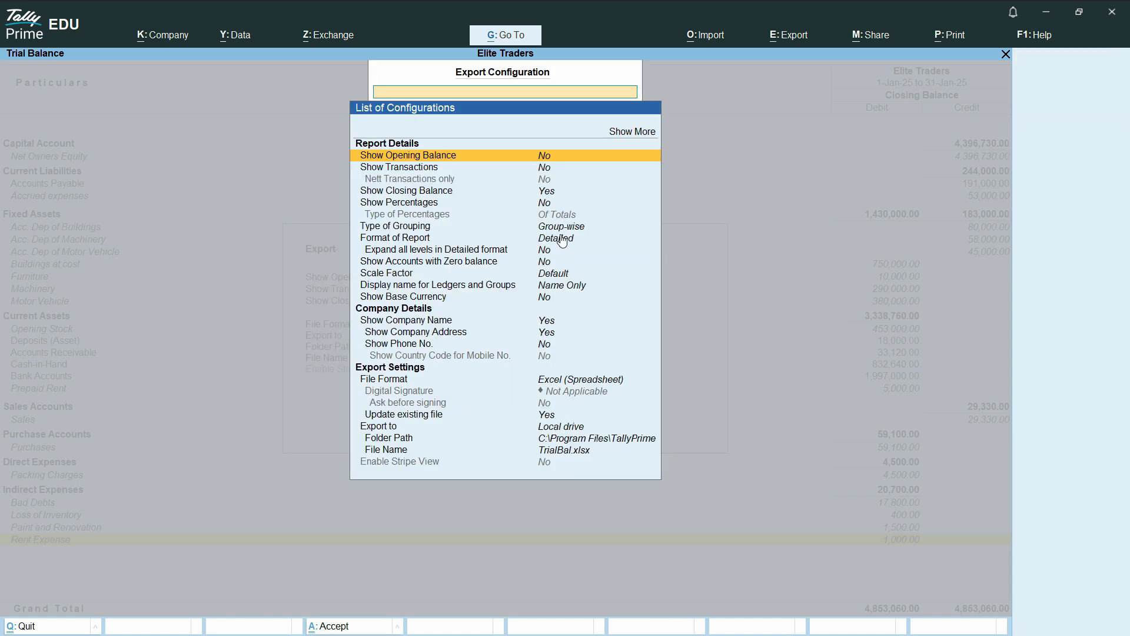
pyautogui.click(563, 229)
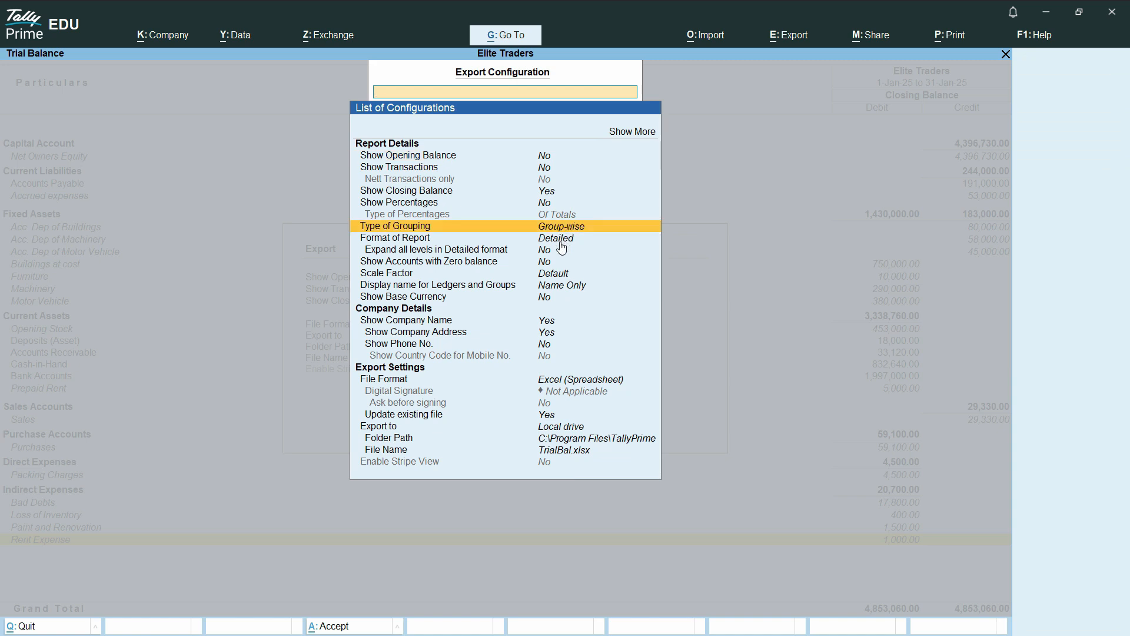
pyautogui.click(562, 240)
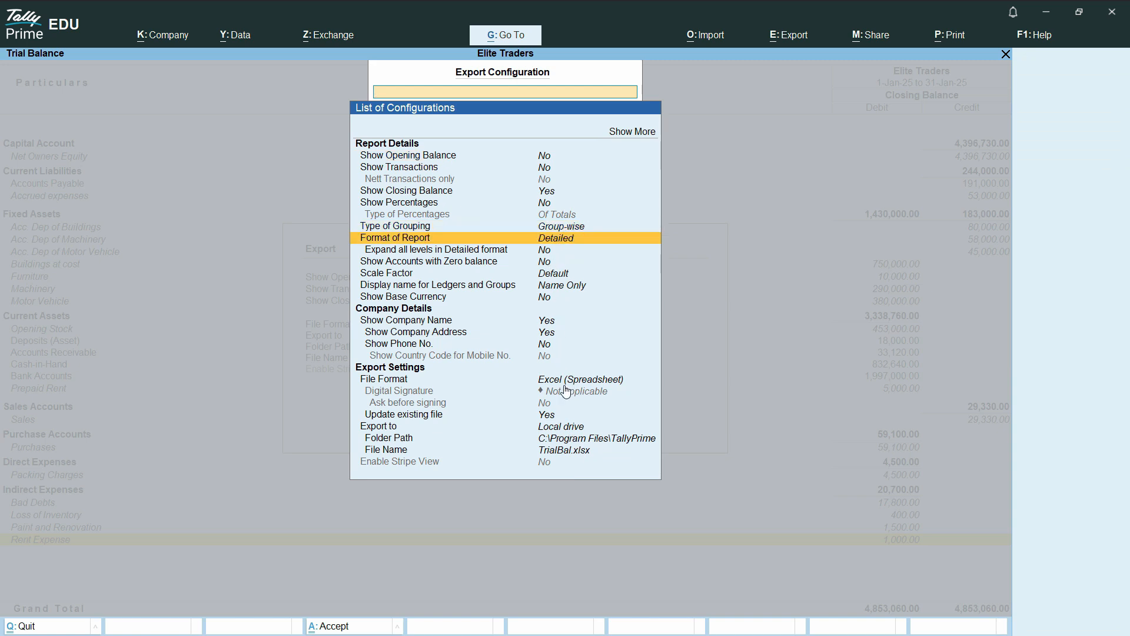
pyautogui.doubleClick(553, 442)
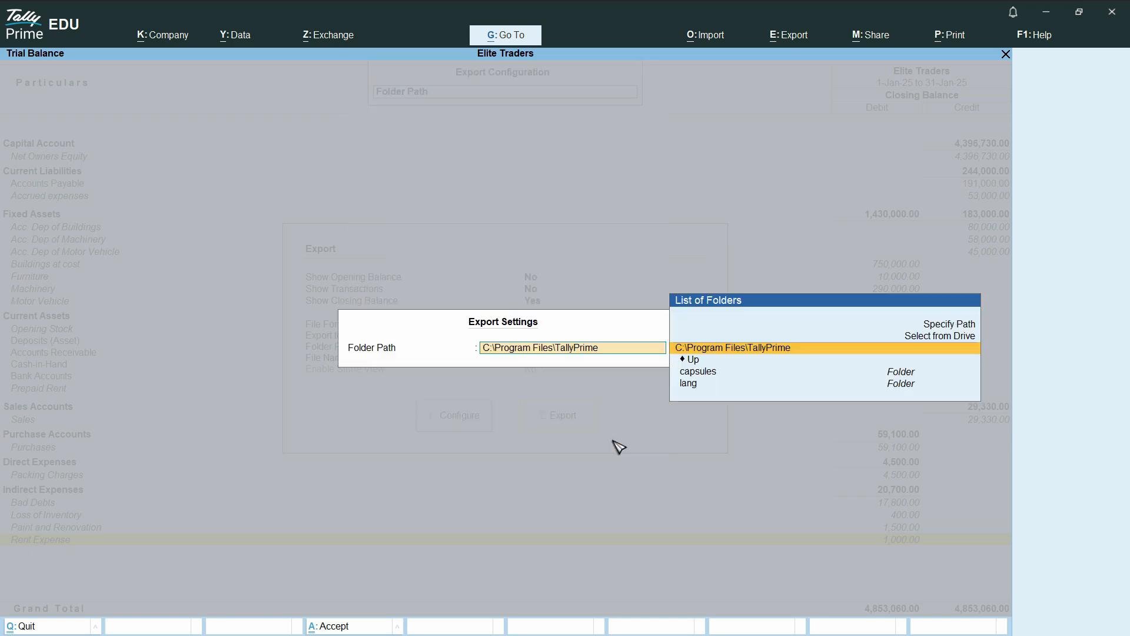
pyautogui.click(682, 360)
pyautogui.click(705, 445)
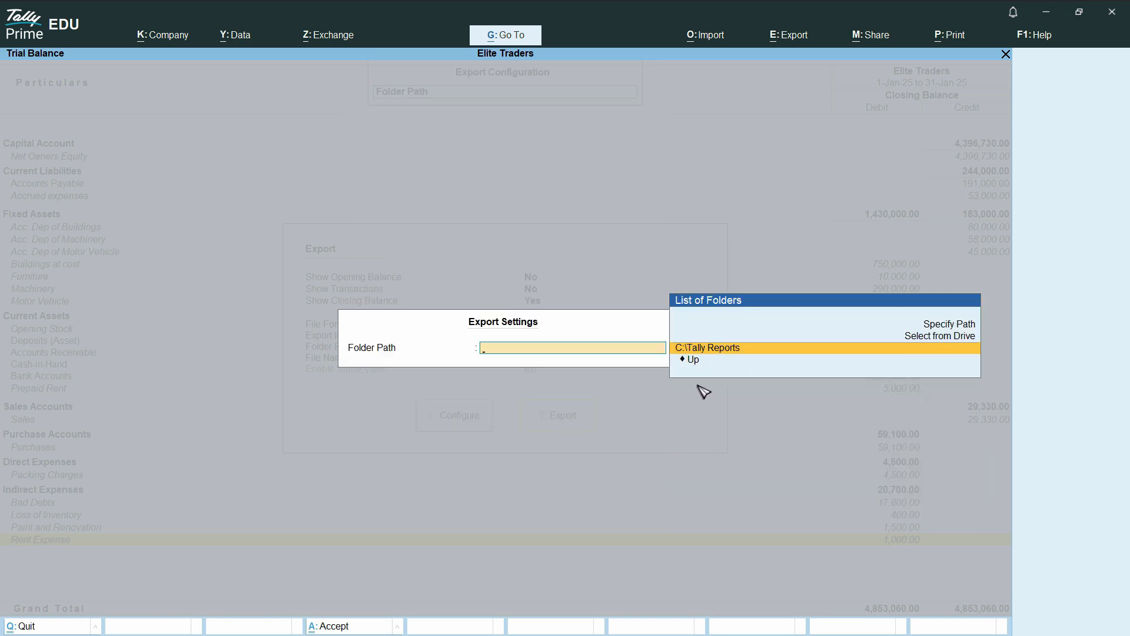
pyautogui.click(706, 347)
# Name the export file Trial 2 and start the Excel export
pyautogui.doubleClick(560, 460)
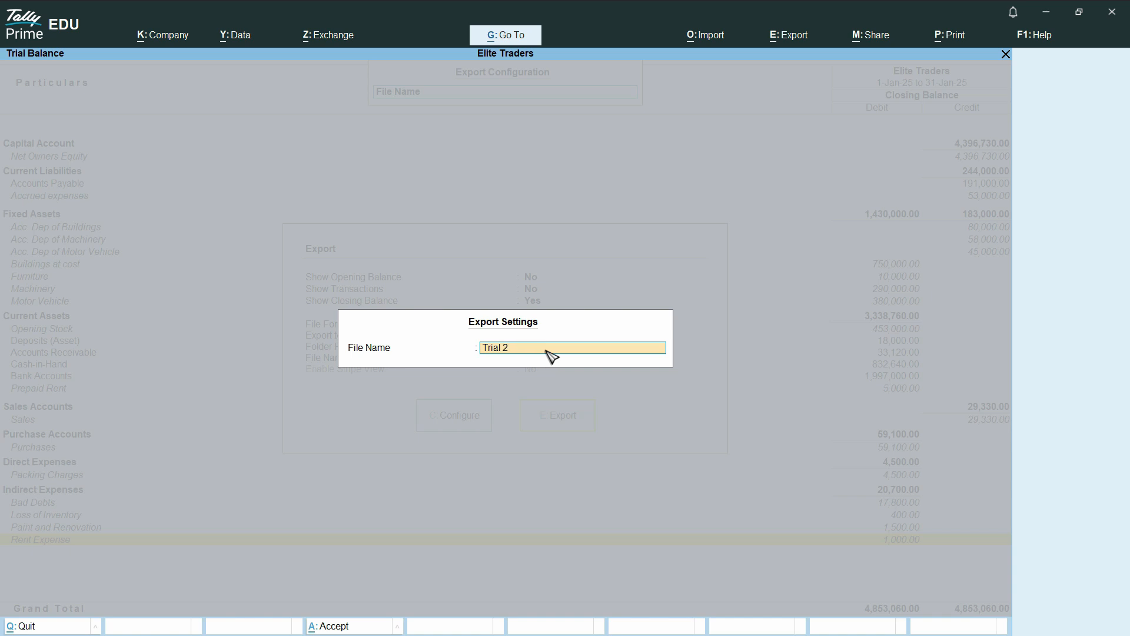
pyautogui.press('Return')
pyautogui.press('Return')
pyautogui.press('Return')
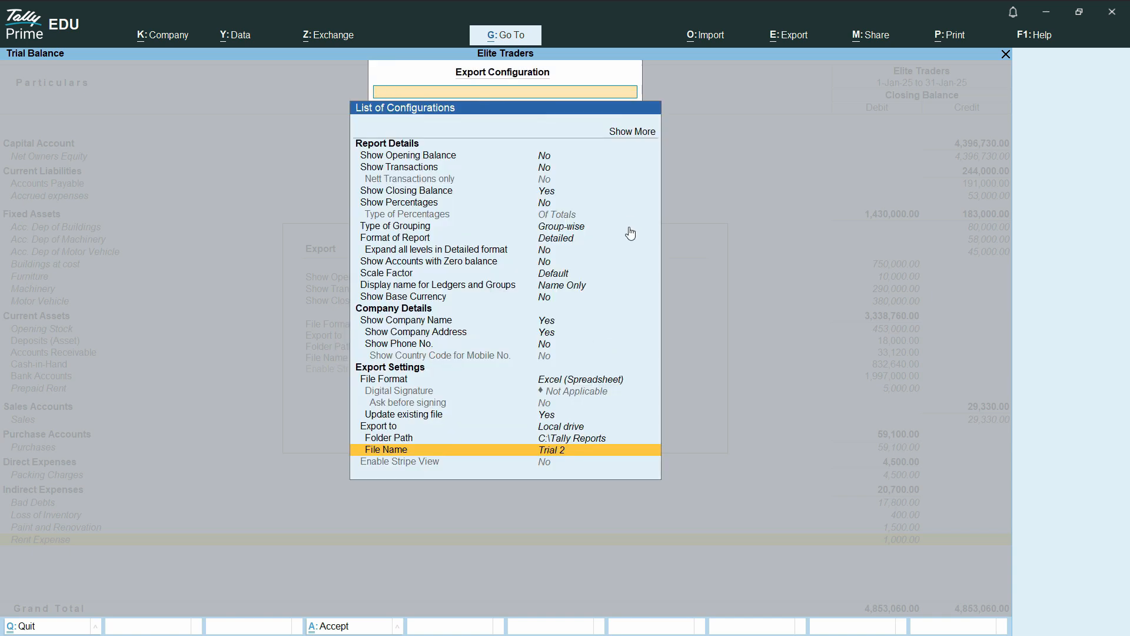
pyautogui.hotkey('ctrl', 'a')
pyautogui.click(555, 424)
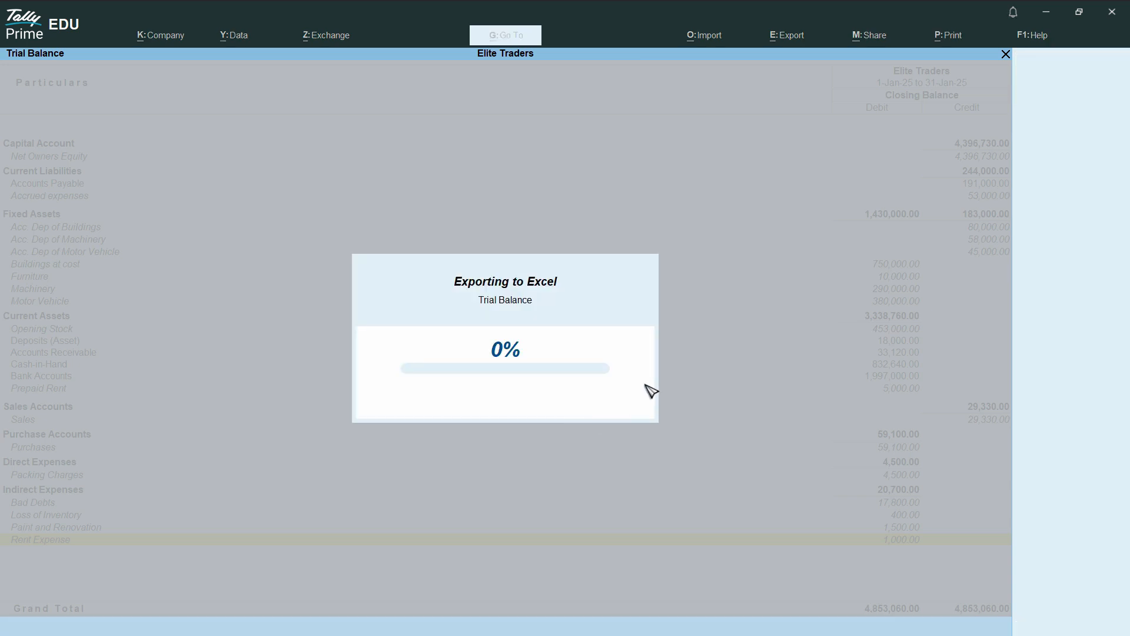
# Compare the Trial 2 workbook's 4853060 Grand Total against TallyPrime's trial balance
pyautogui.keyDown('ctrl'); pyautogui.scroll(4, 170, 410); pyautogui.keyUp('ctrl')
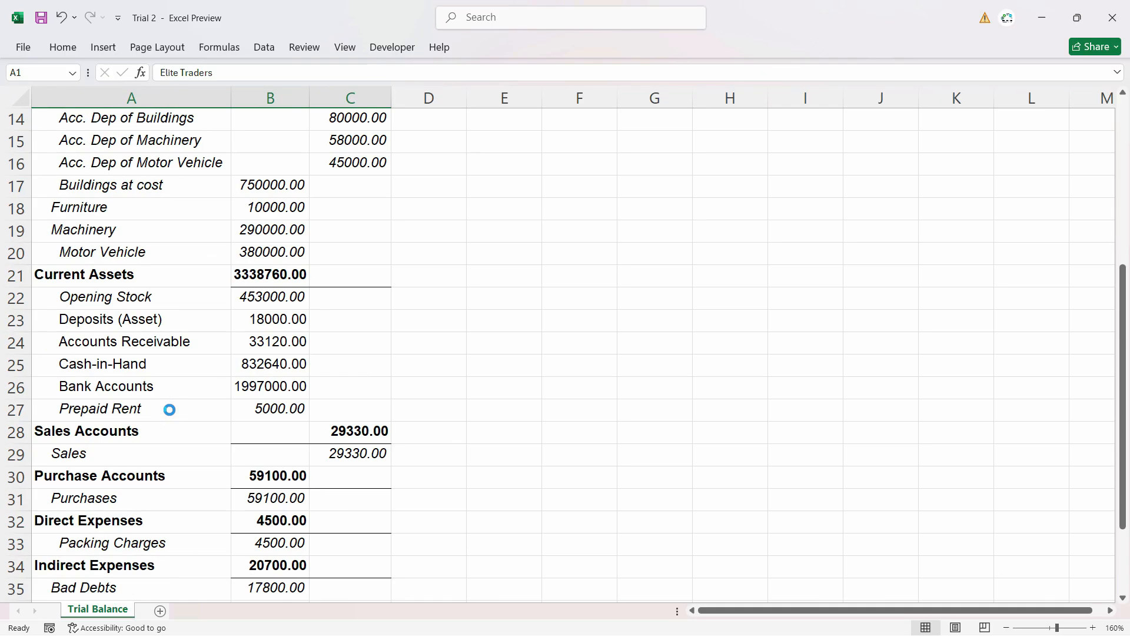
pyautogui.scroll(-6, 278, 421)
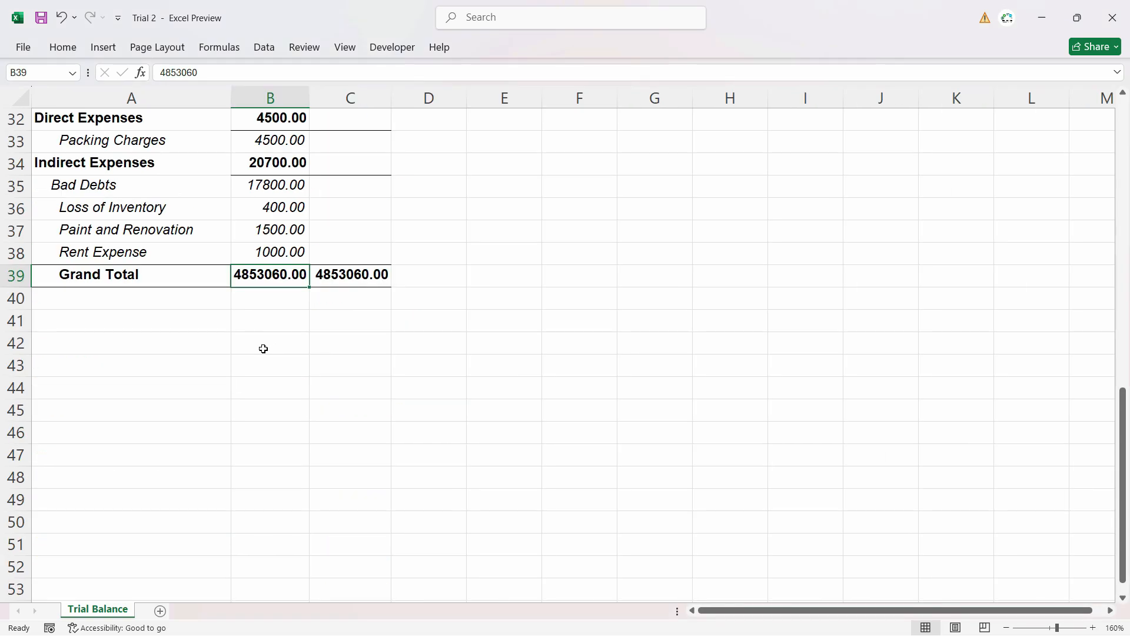
pyautogui.scroll(11, 263, 347)
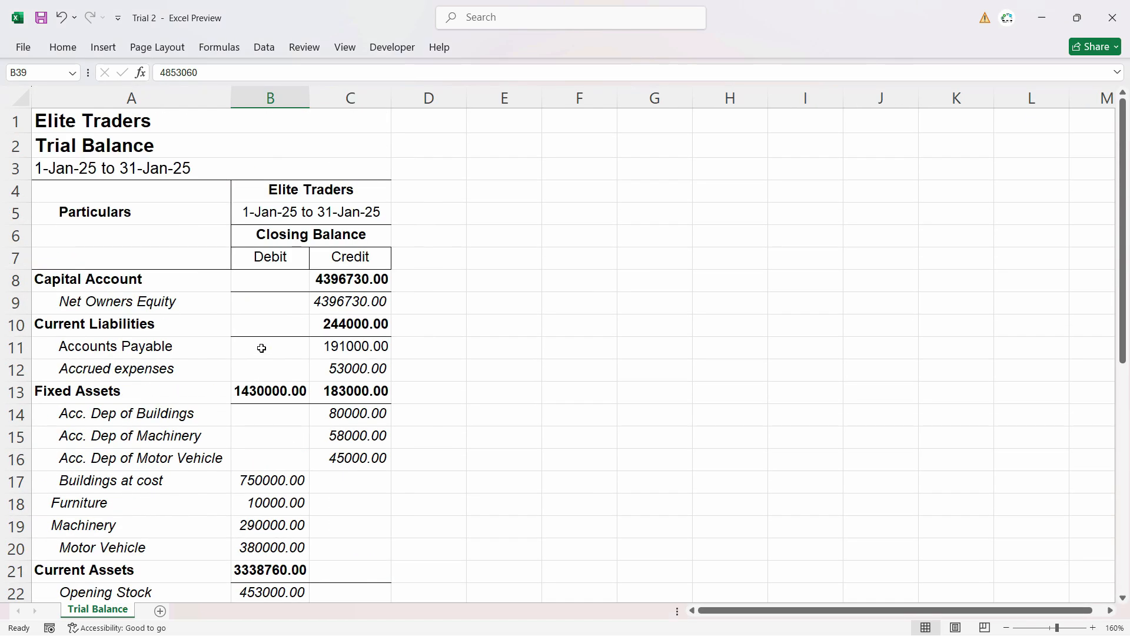
pyautogui.hotkey('alt', 'Tab')
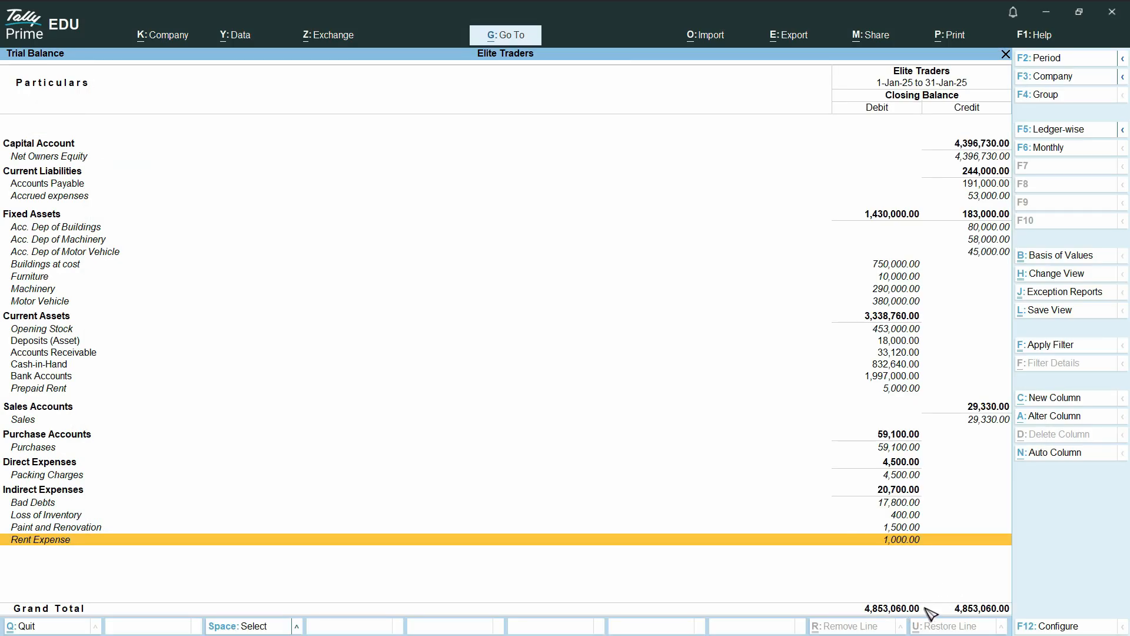
pyautogui.hotkey('alt', 'Tab')
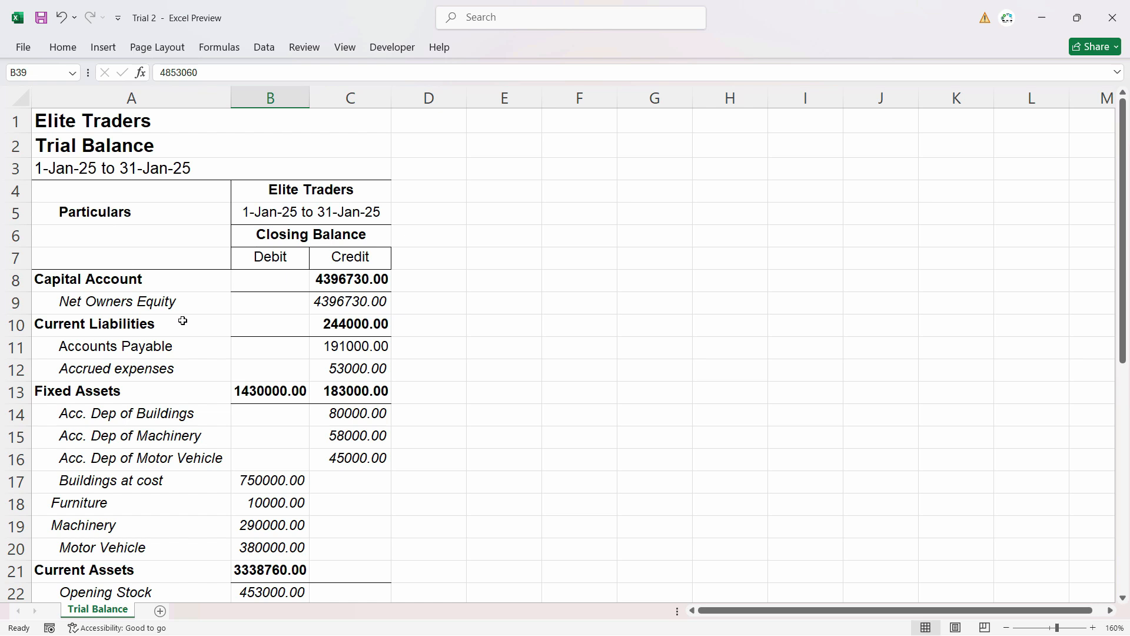
pyautogui.hotkey('alt', 'Tab')
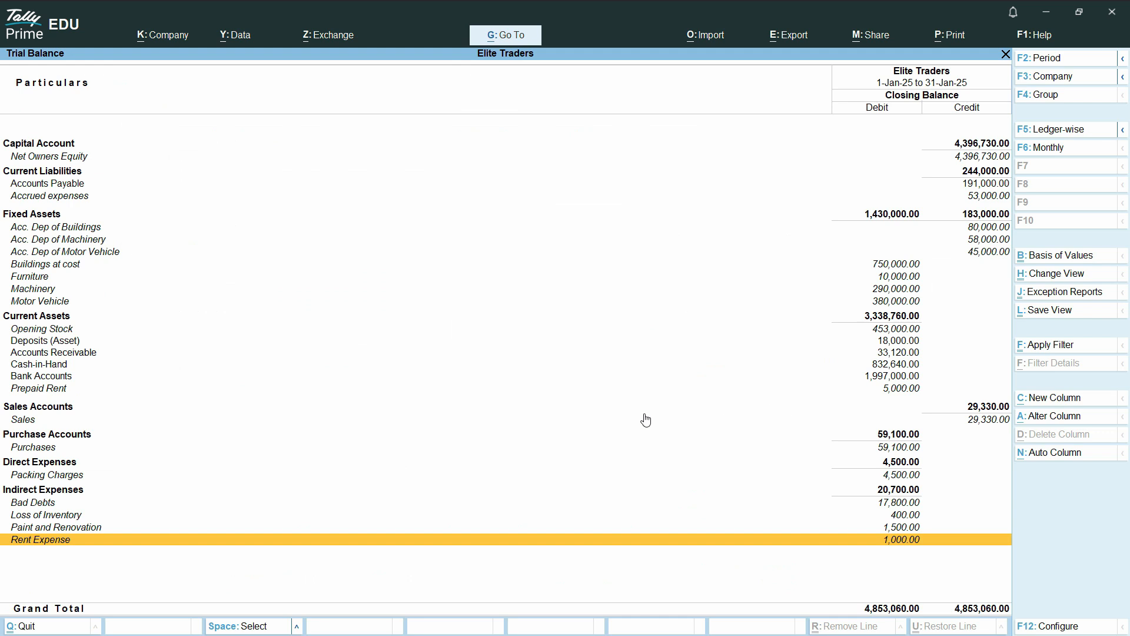